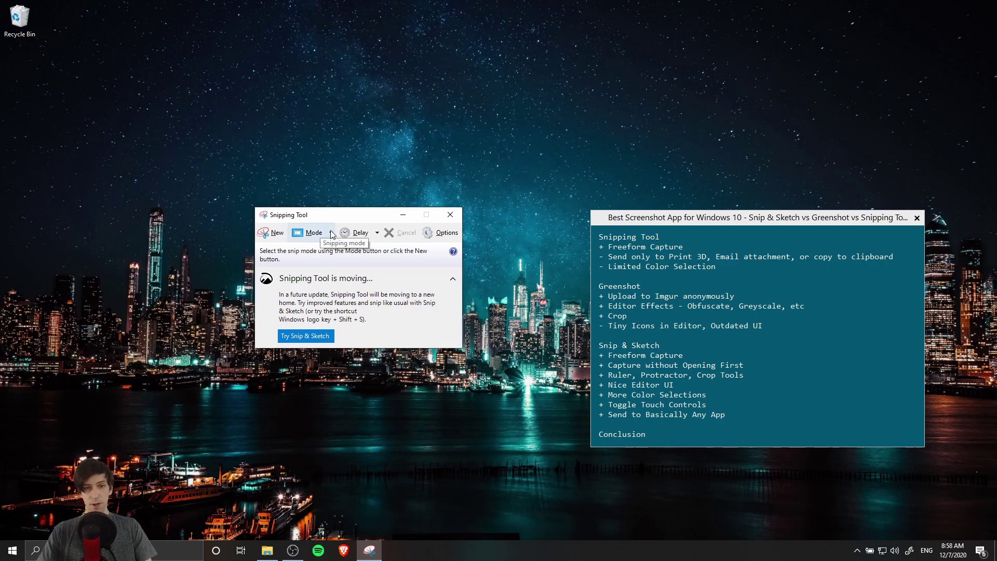
# - Capture a rectangular snip of the sky with the notes window's upper corner, and close the snip
pyautogui.click(331, 233)
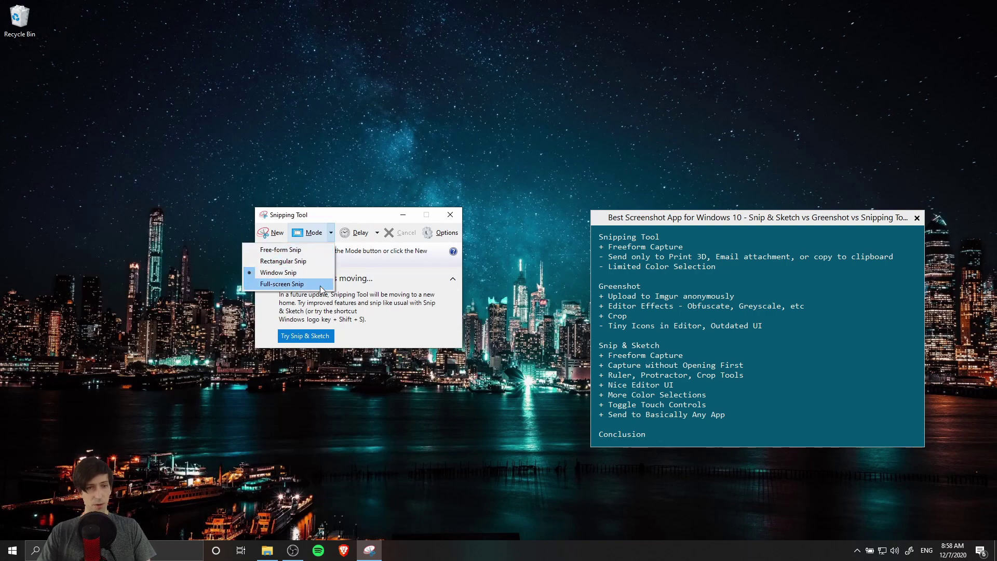
pyautogui.click(308, 262)
pyautogui.moveTo(352, 84); pyautogui.dragTo(663, 274)
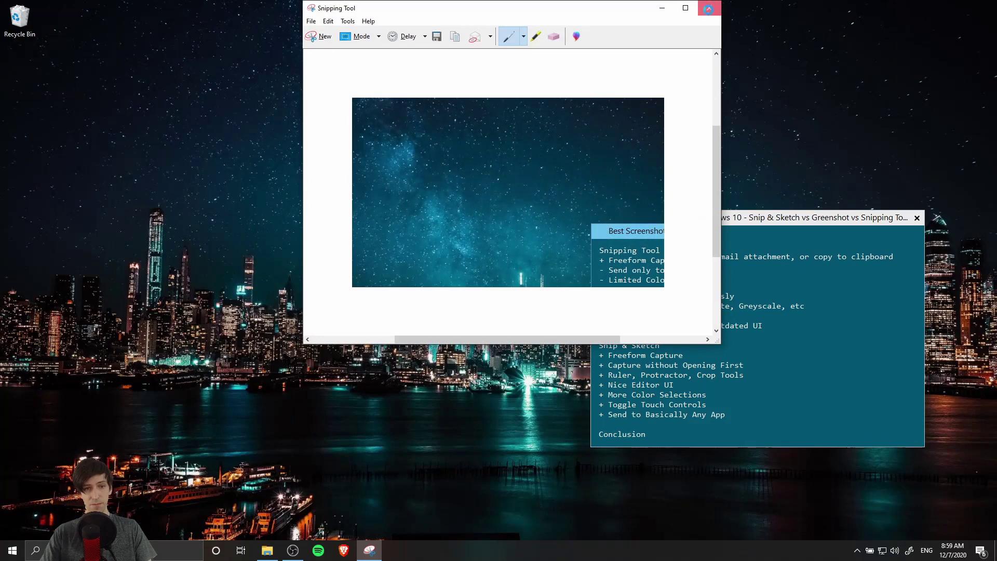
pyautogui.click(708, 9)
# - Capture a free-form snip with an irregular outline around the skyline and part of the notes window, and close it
pyautogui.click(330, 233)
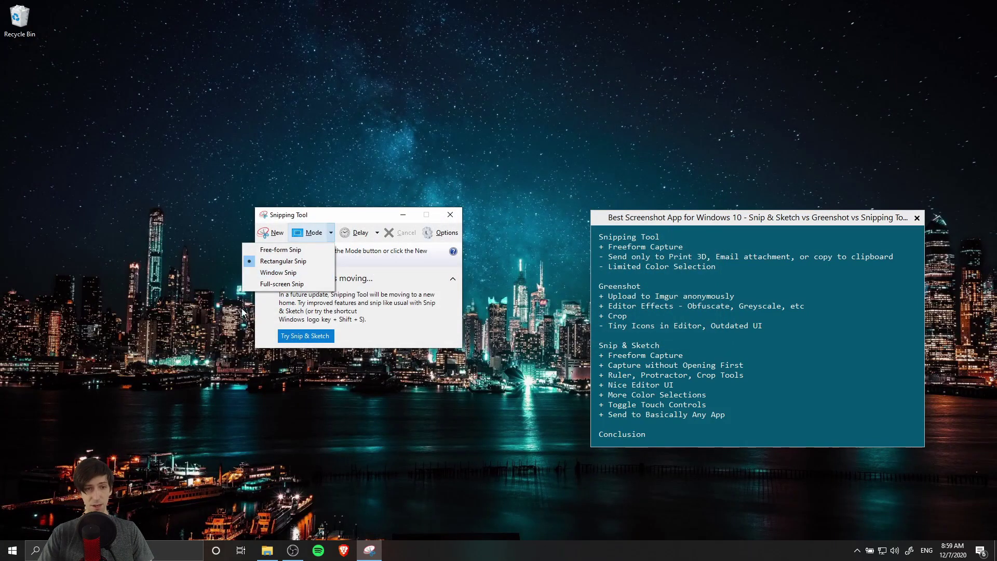
pyautogui.click(303, 253)
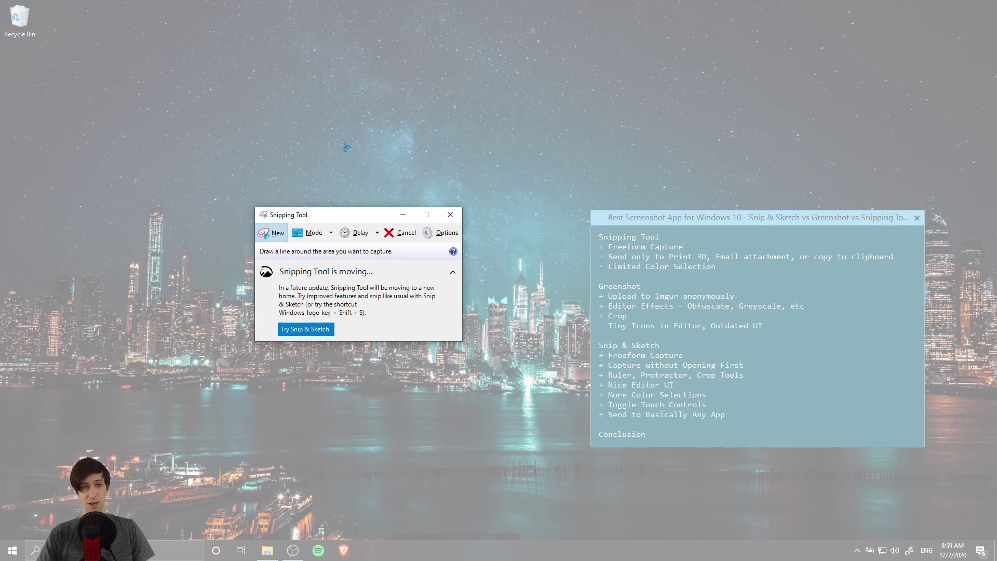
pyautogui.moveTo(345, 145)
pyautogui.mouseDown()
pyautogui.moveTo(390, 112)
pyautogui.moveTo(480, 81)
pyautogui.moveTo(535, 133)
pyautogui.moveTo(546, 216)
pyautogui.moveTo(590, 246)
pyautogui.moveTo(519, 483)
pyautogui.moveTo(454, 475)
pyautogui.moveTo(301, 405)
pyautogui.moveTo(213, 415)
pyautogui.moveTo(115, 306)
pyautogui.moveTo(287, 254)
pyautogui.moveTo(256, 133)
pyautogui.moveTo(318, 109)
pyautogui.moveTo(348, 148)
pyautogui.mouseUp()
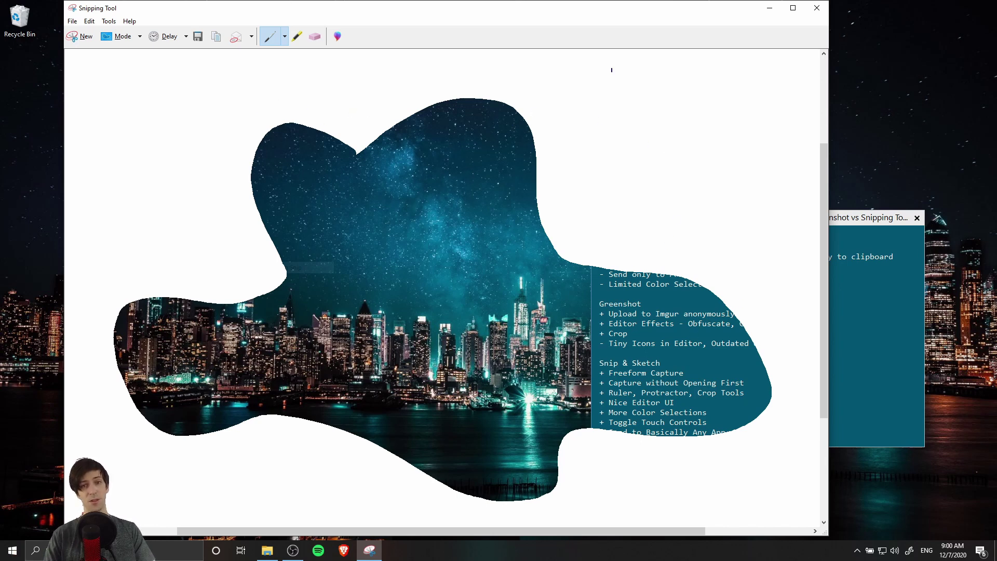
pyautogui.click(817, 8)
# - Take a window snip of the notes window and check the email options for sending it
pyautogui.click(291, 269)
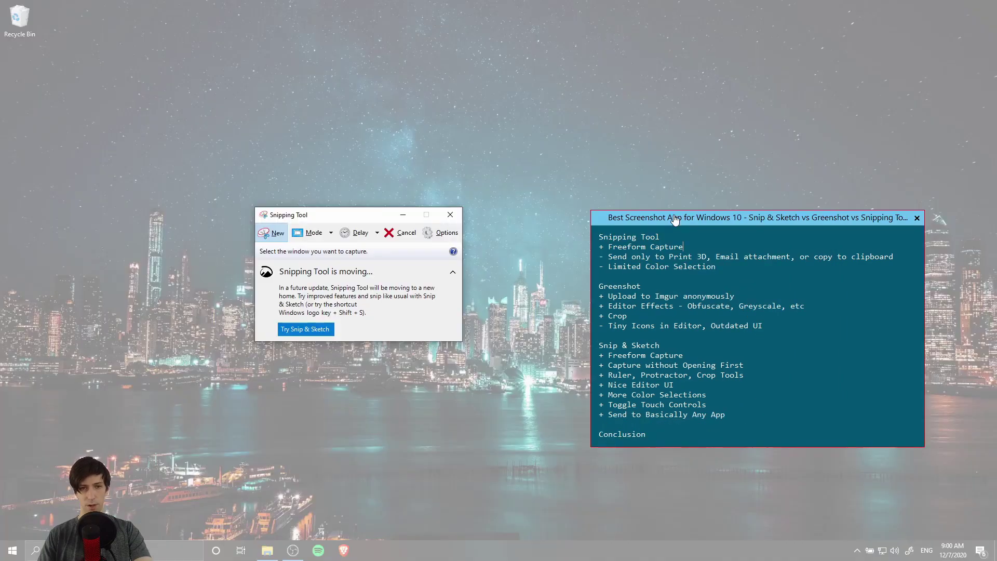
pyautogui.click(674, 219)
pyautogui.moveTo(695, 122); pyautogui.dragTo(246, 120)
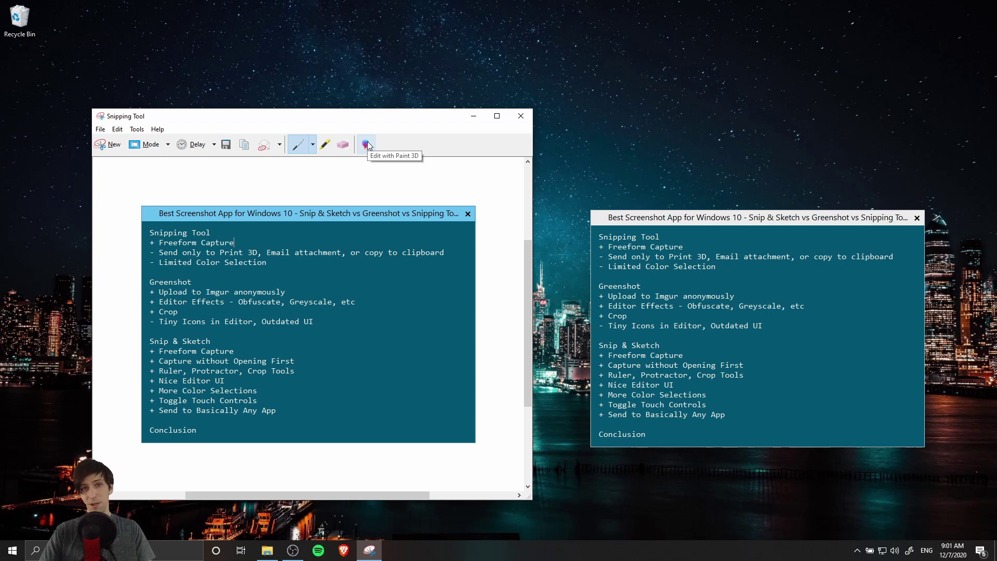
pyautogui.click(279, 146)
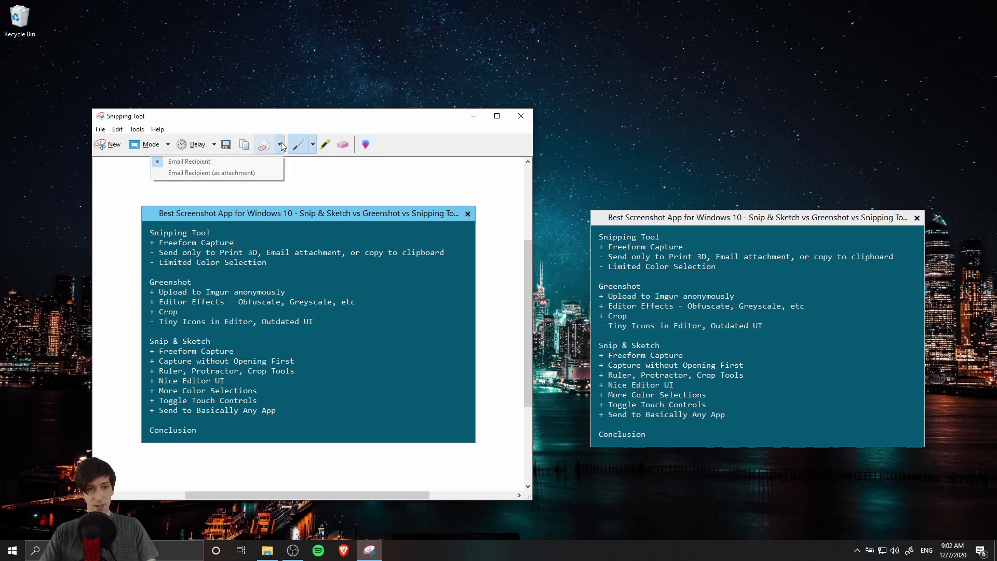
pyautogui.click(265, 173)
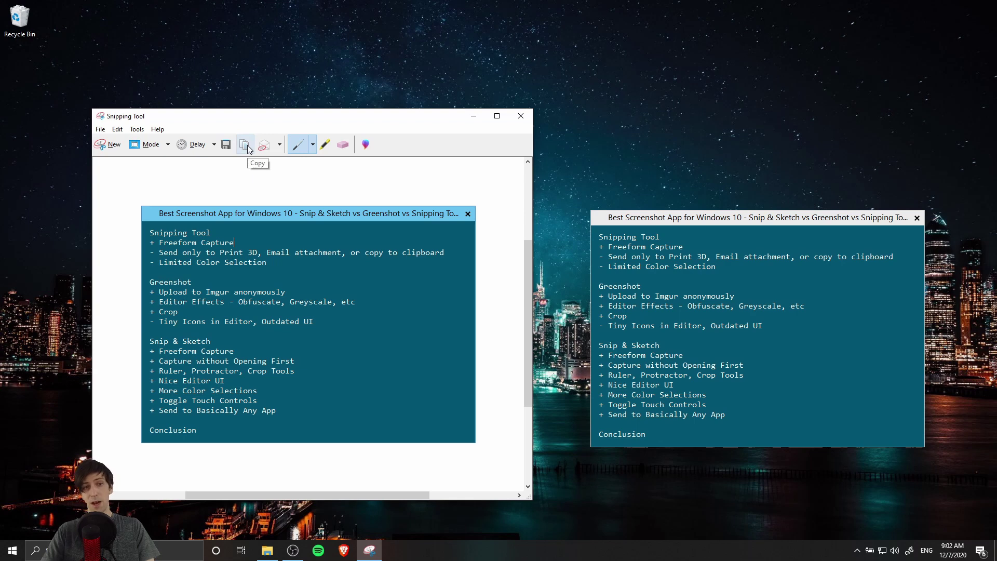
# - Copy the snip to the clipboard, paste it into GIMP as a new image, and minimize GIMP
pyautogui.click(248, 149)
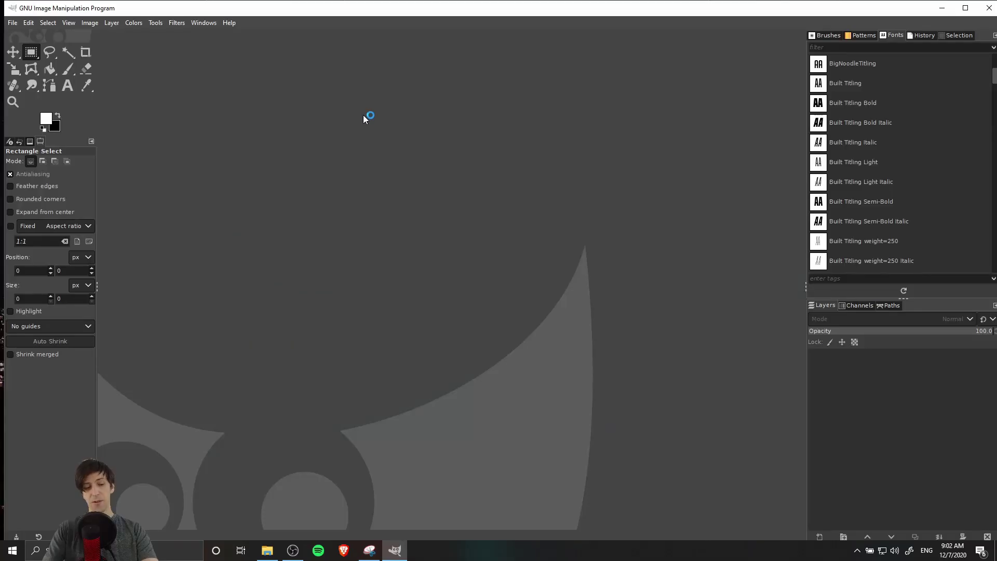
pyautogui.hotkey('shift', 'ctrl', 'v')
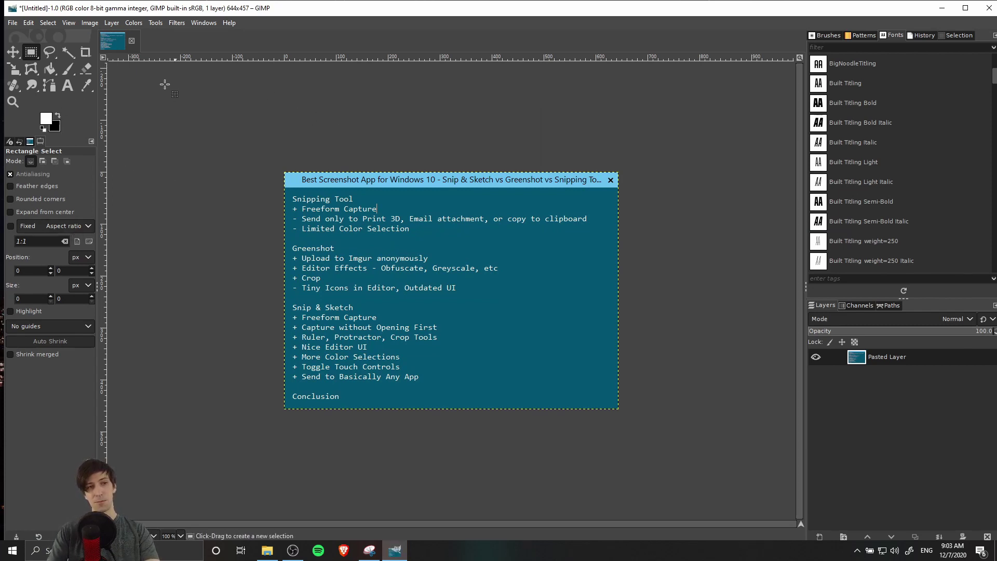
pyautogui.click(942, 8)
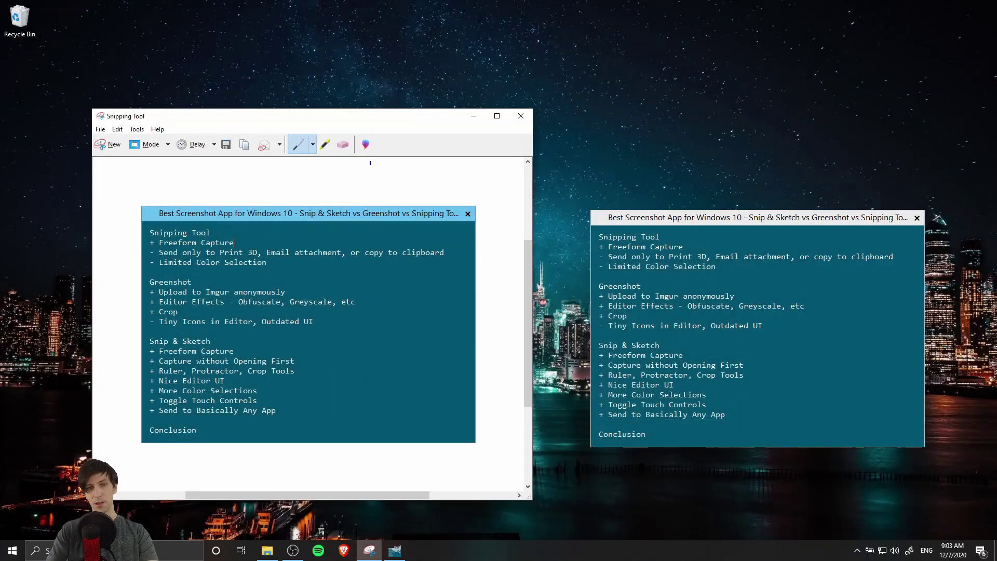
# - Draw curved strokes on the snip with the blue custom pen, the red pen and the black pen
pyautogui.moveTo(382, 119); pyautogui.dragTo(403, 115)
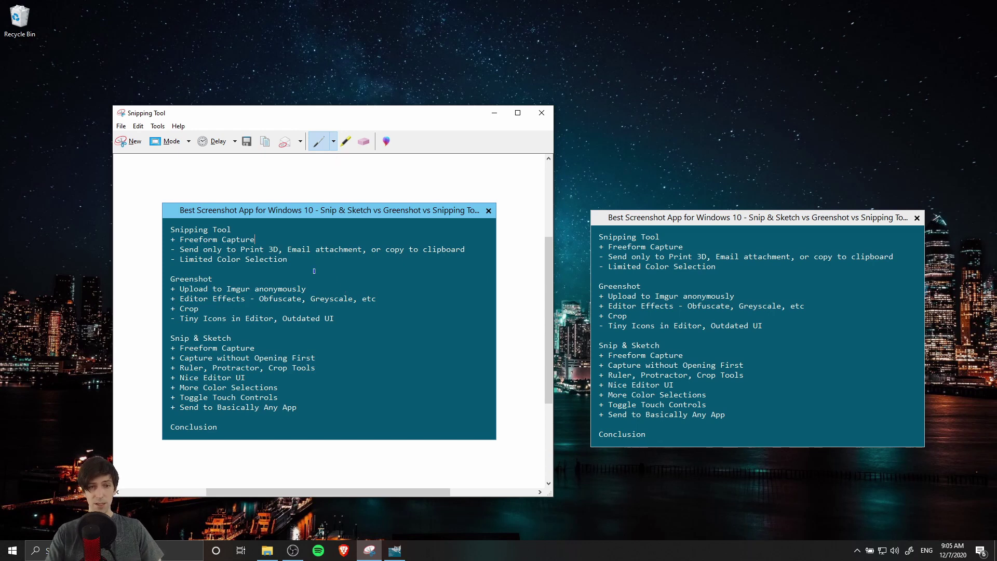
pyautogui.moveTo(314, 271)
pyautogui.mouseDown()
pyautogui.moveTo(419, 325)
pyautogui.moveTo(387, 386)
pyautogui.mouseUp()
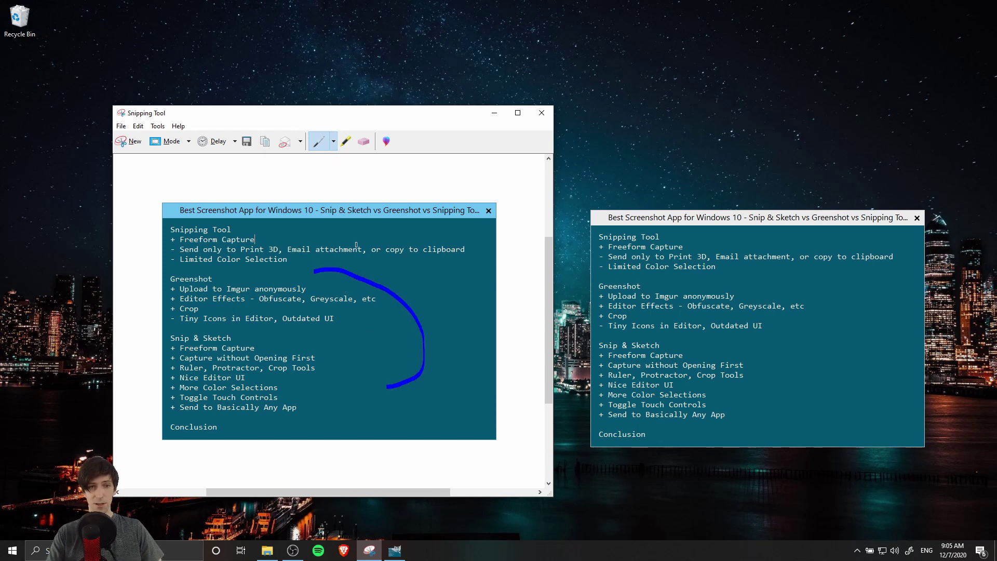
pyautogui.click(334, 143)
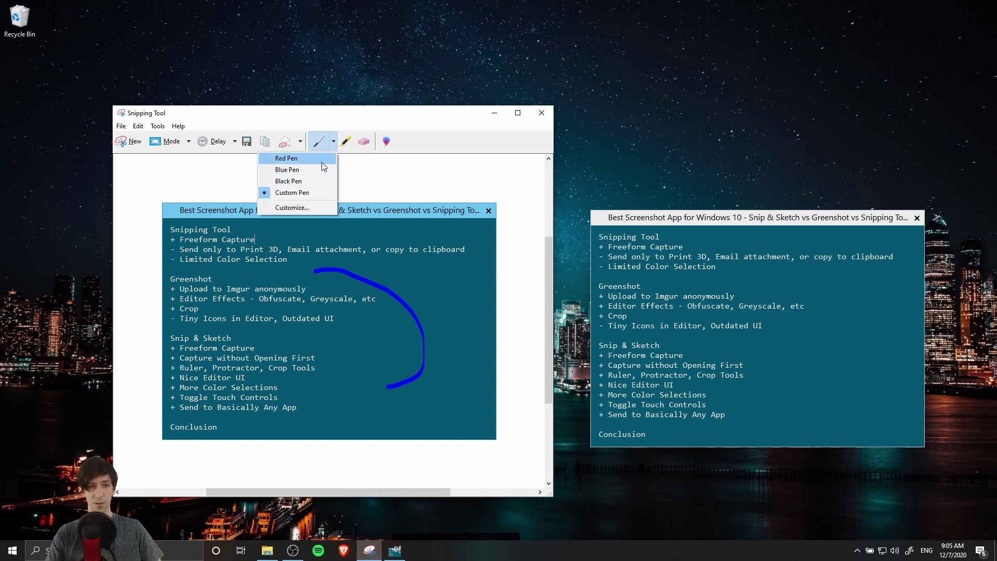
pyautogui.click(322, 160)
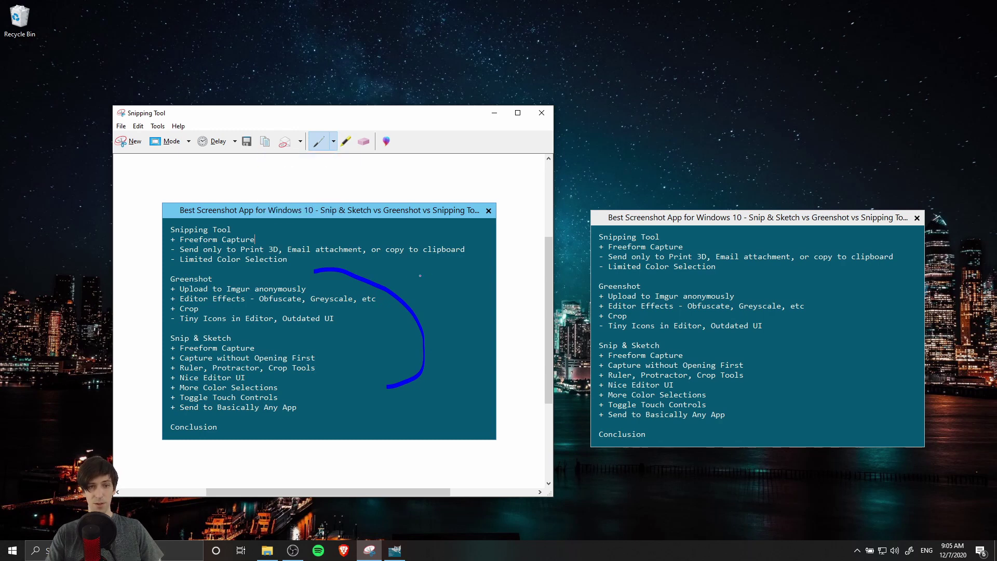
pyautogui.moveTo(344, 304); pyautogui.dragTo(384, 380)
# - Customize the custom pen to Purple with a thick point and draw a curvy stroke over the snip's lower part
pyautogui.click(334, 142)
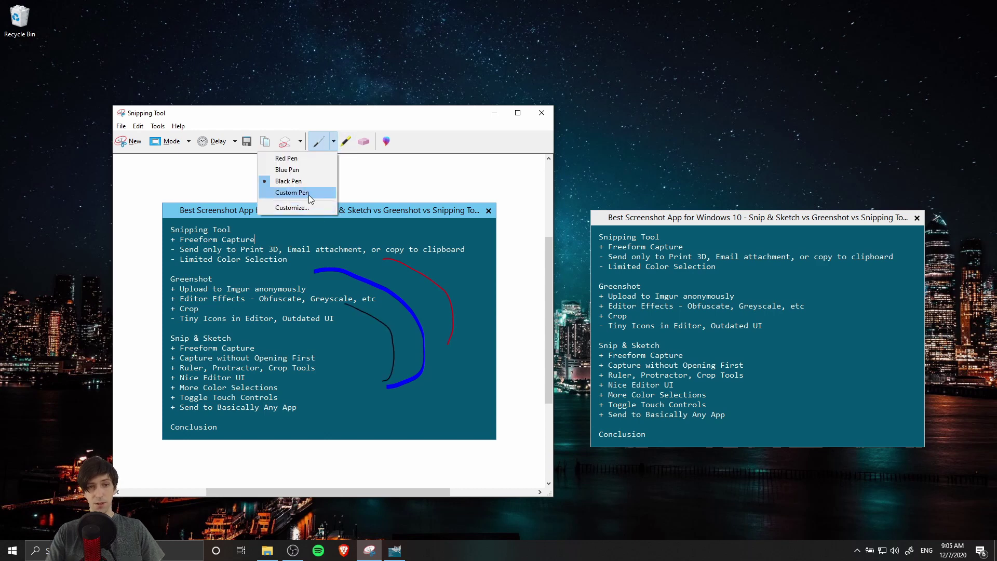
pyautogui.click(315, 193)
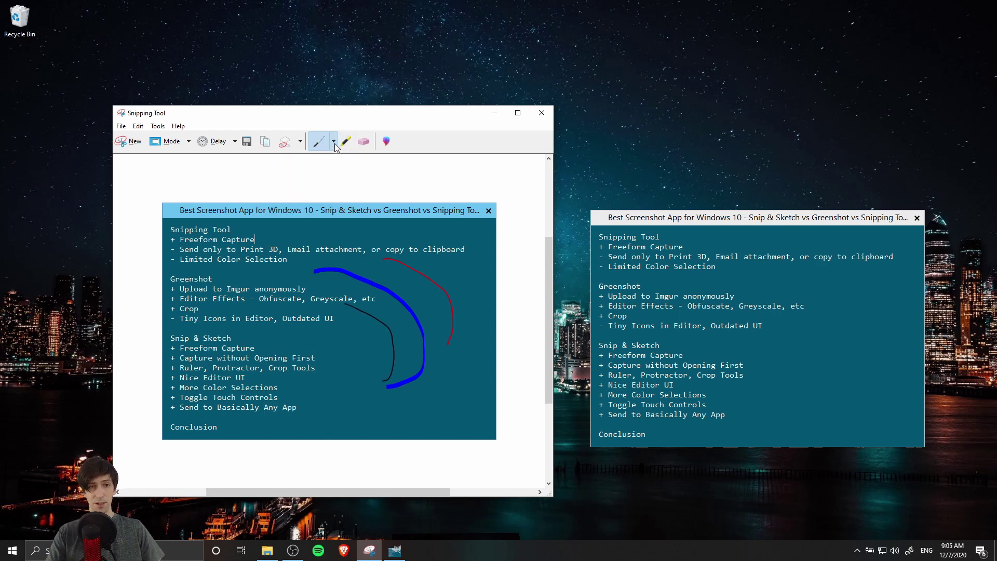
pyautogui.click(334, 142)
pyautogui.click(313, 207)
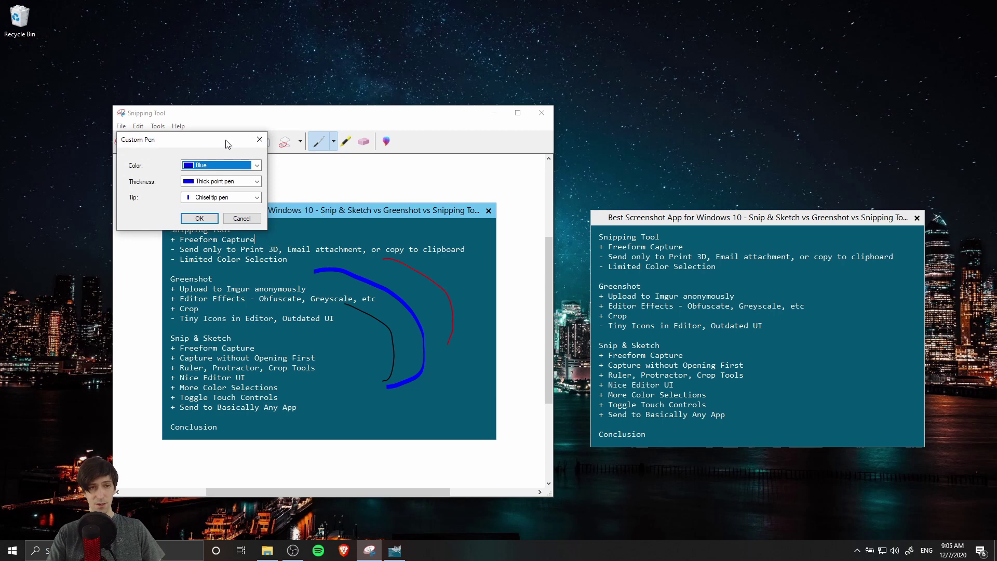
pyautogui.moveTo(239, 143); pyautogui.dragTo(269, 186)
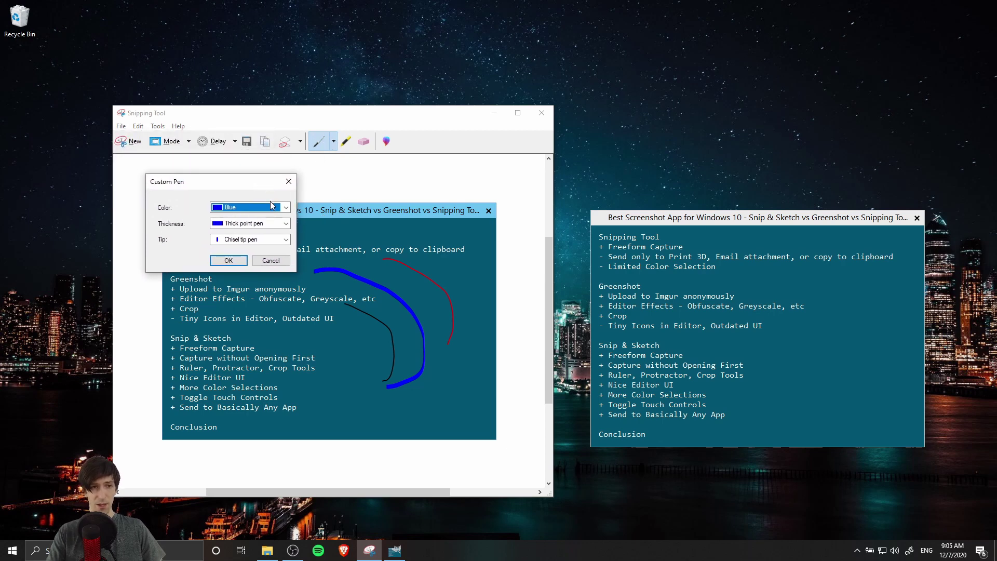
pyautogui.click(273, 210)
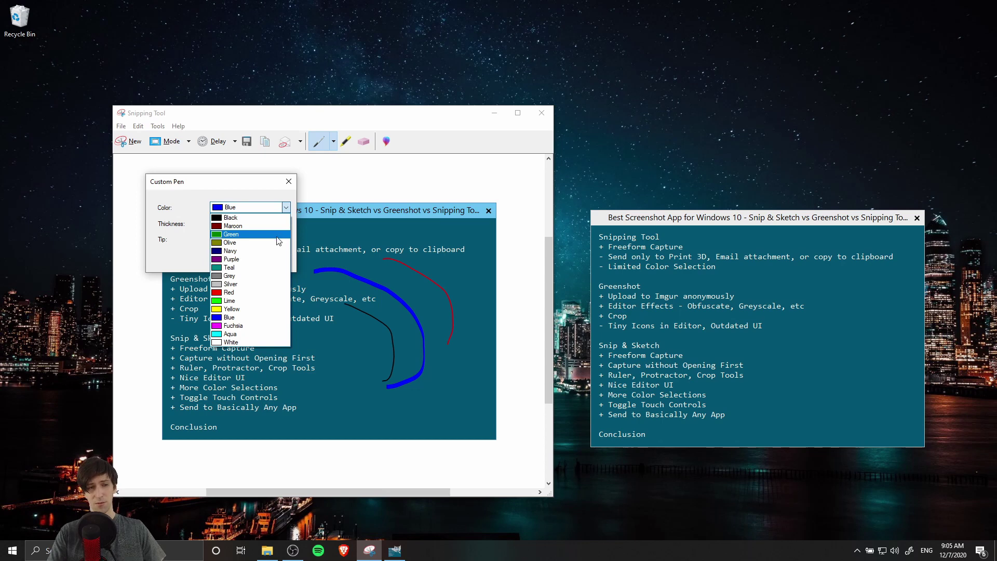
pyautogui.click(251, 259)
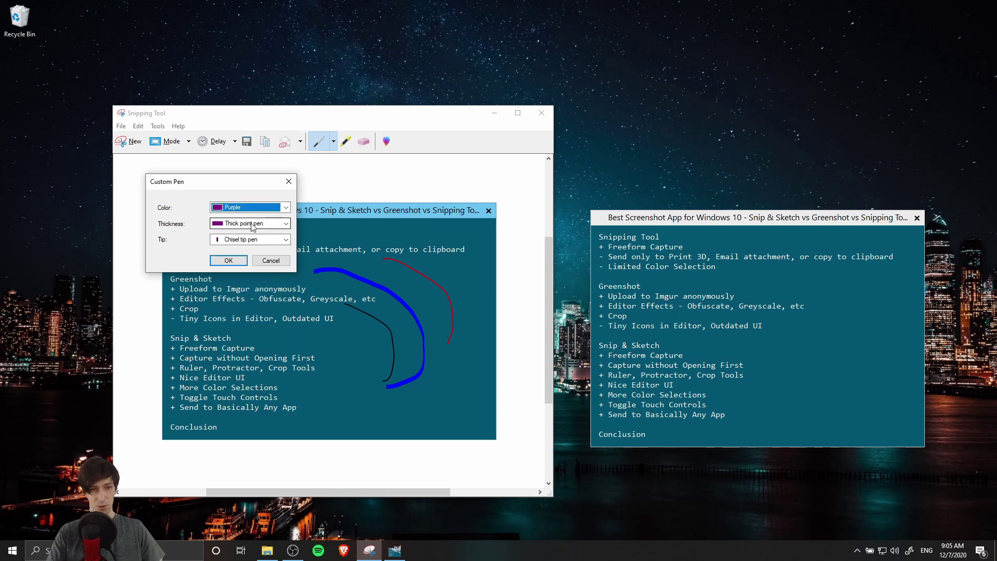
pyautogui.click(254, 224)
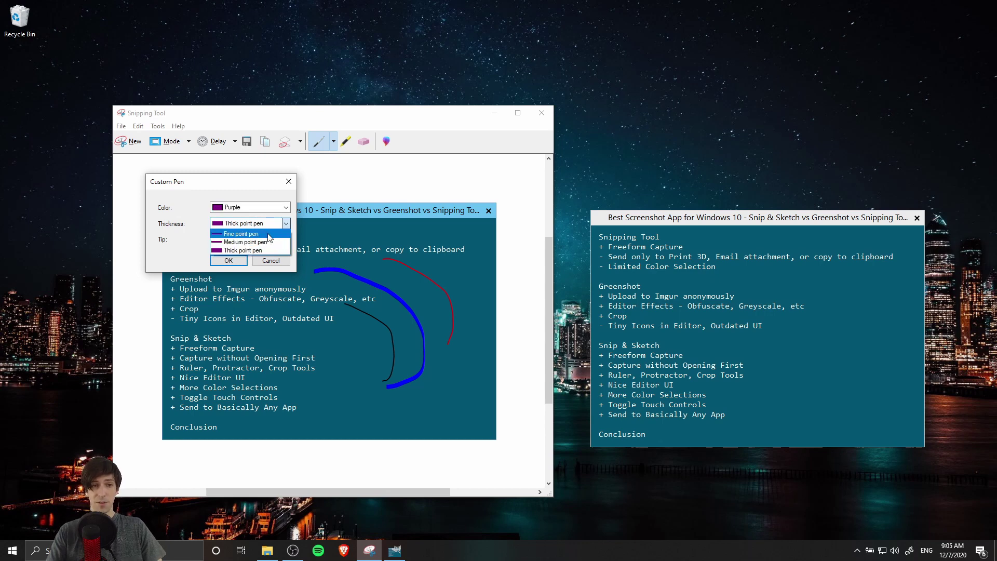
pyautogui.click(277, 250)
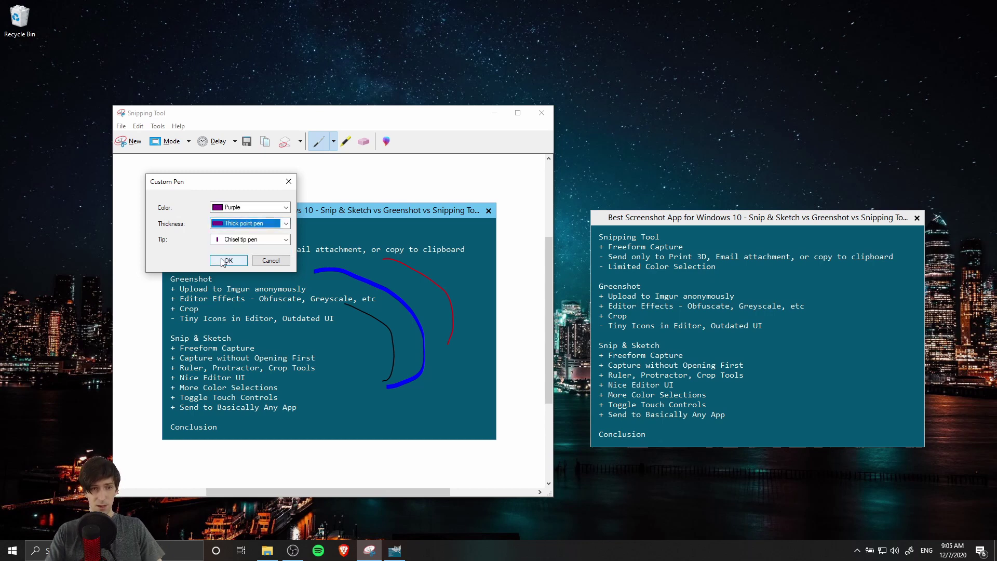
pyautogui.click(270, 259)
pyautogui.moveTo(320, 327)
pyautogui.mouseDown()
pyautogui.moveTo(387, 451)
pyautogui.moveTo(422, 410)
pyautogui.mouseUp()
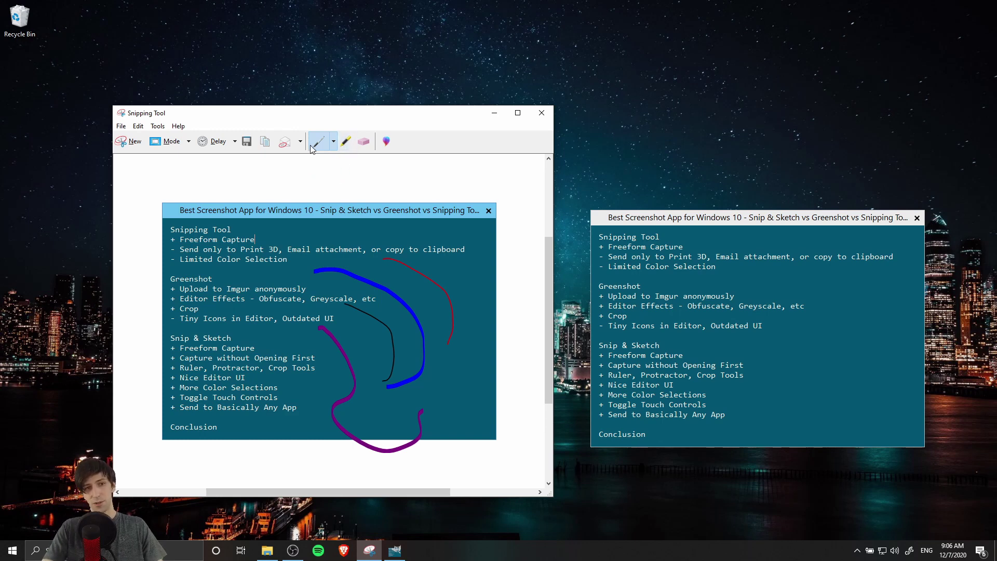
# - Highlight the line "Upload to Imgur anonymously" in the snip and close Snipping Tool
pyautogui.click(345, 143)
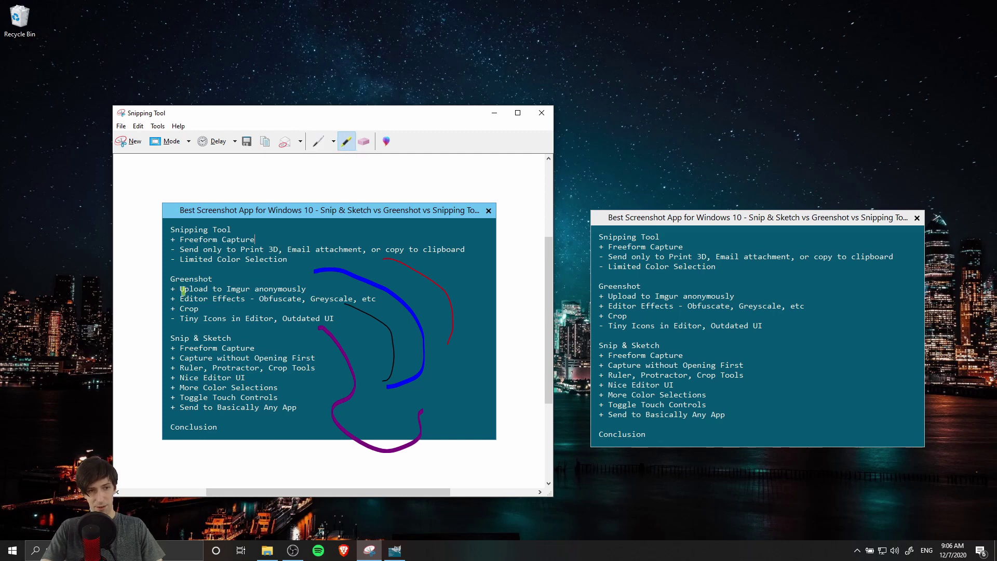
pyautogui.moveTo(181, 289); pyautogui.dragTo(309, 289)
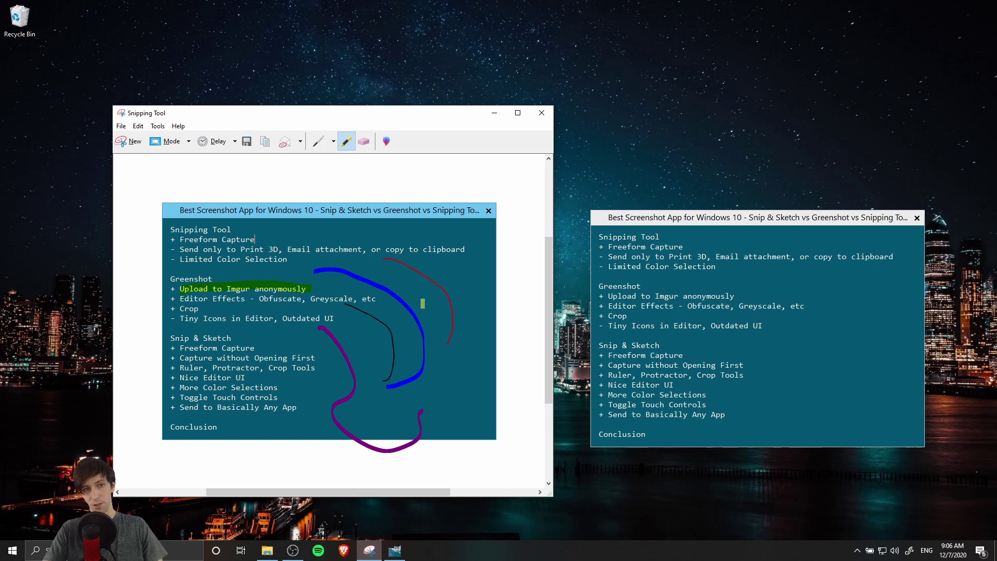
pyautogui.moveTo(424, 114); pyautogui.dragTo(431, 135)
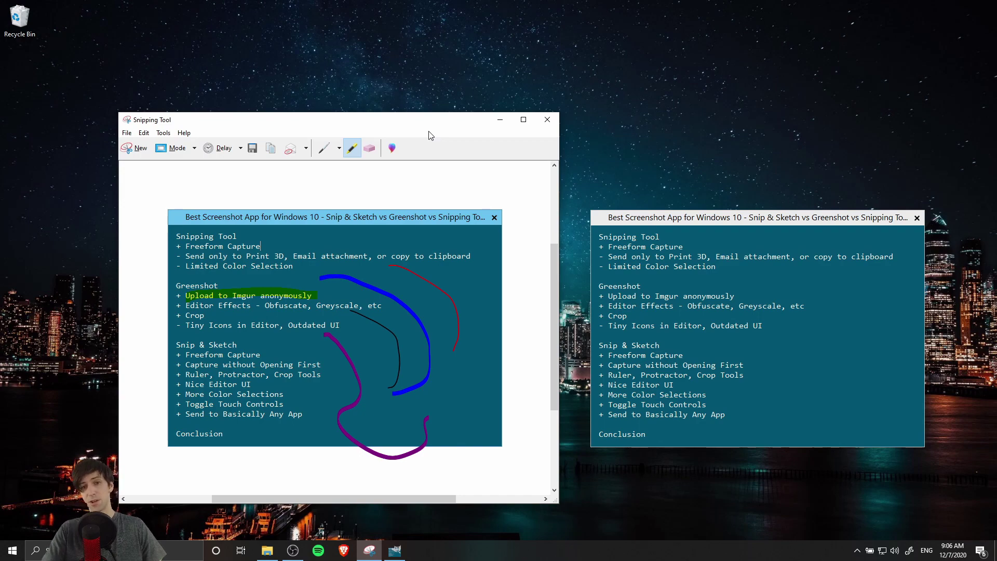
pyautogui.click(547, 119)
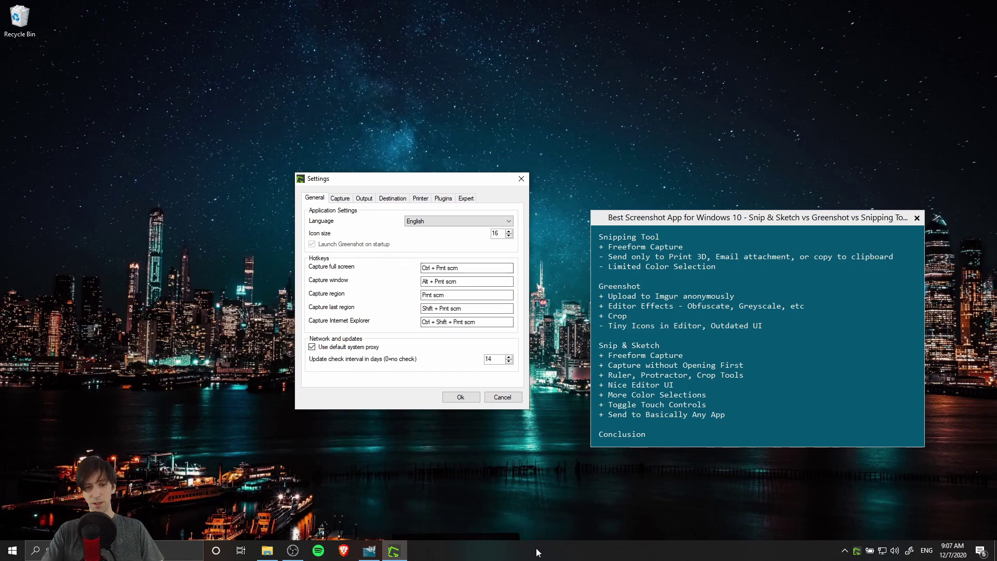
# - Check Greenshot's startup entry in Task Manager, and close both Task Manager and the Greenshot settings
pyautogui.hotkey('ctrl', 'shift', 'Escape')
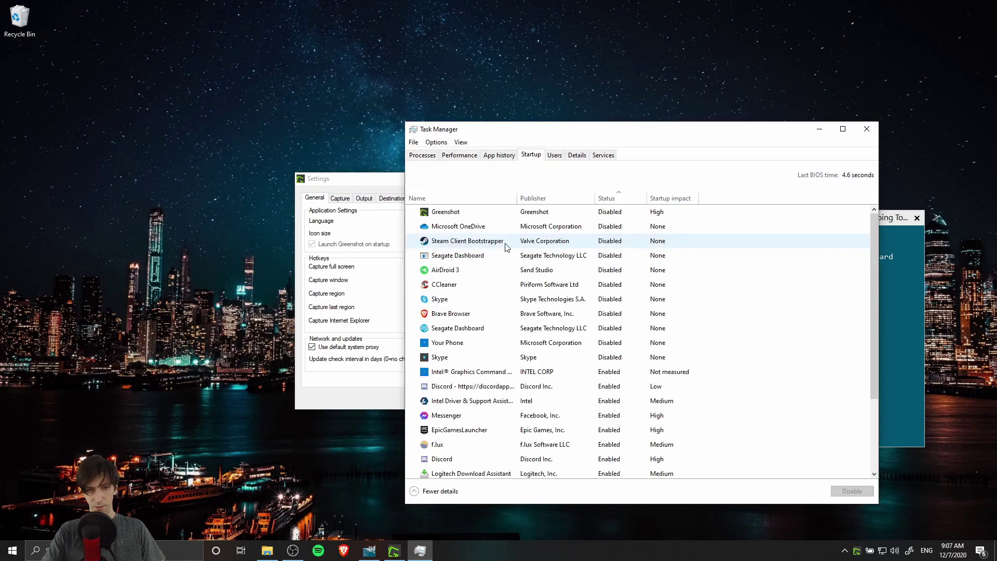
pyautogui.click(463, 213)
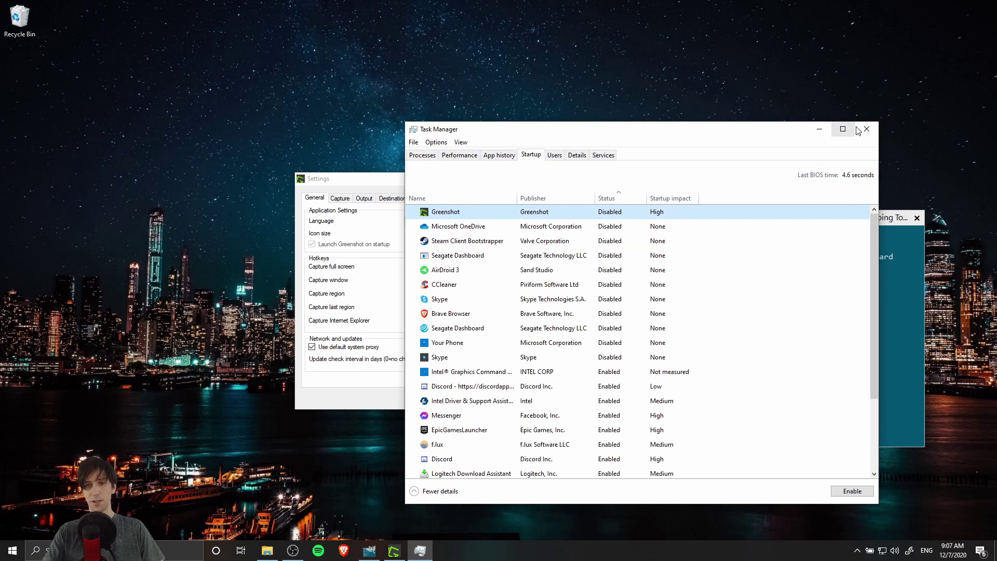
pyautogui.click(867, 128)
pyautogui.moveTo(413, 182); pyautogui.dragTo(400, 183)
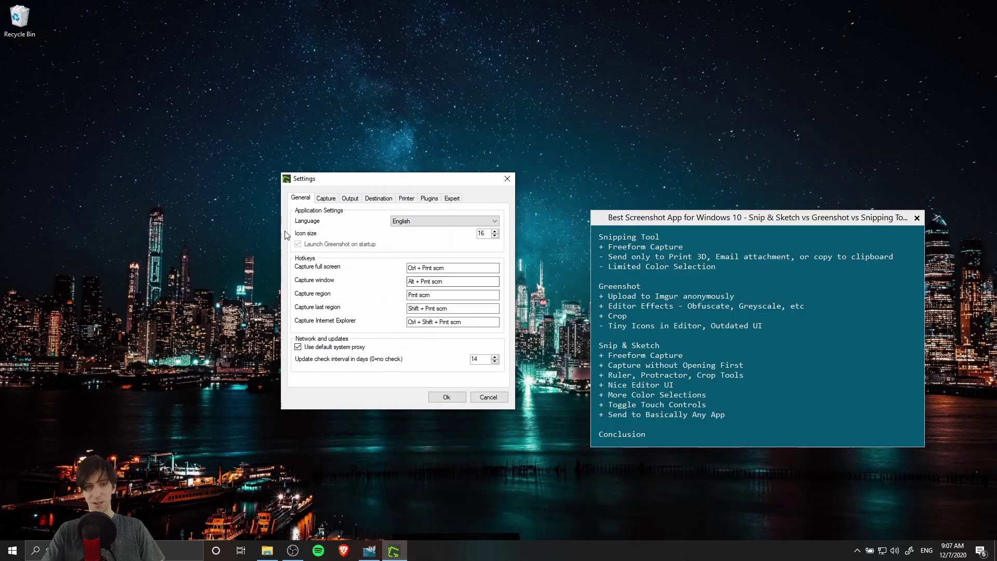
pyautogui.press('Escape')
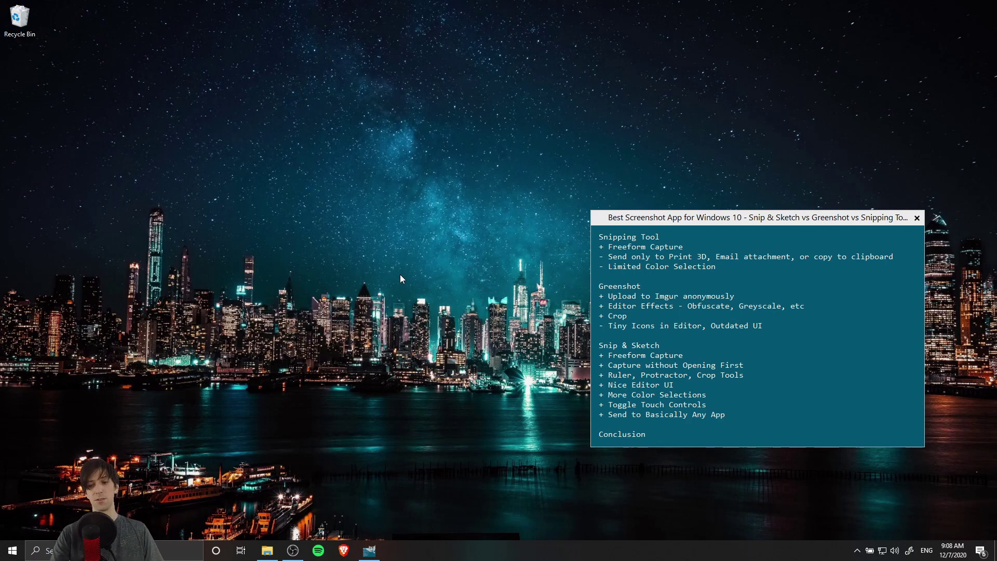
# - Capture a 644 x 457 region around the notes window with Greenshot
pyautogui.press('Print')
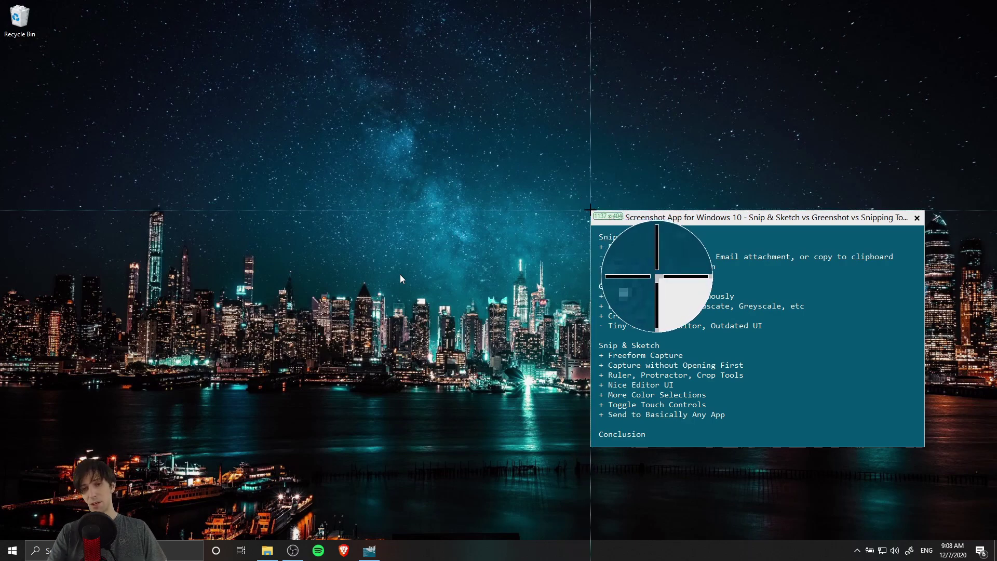
pyautogui.moveTo(590, 210); pyautogui.dragTo(924, 447)
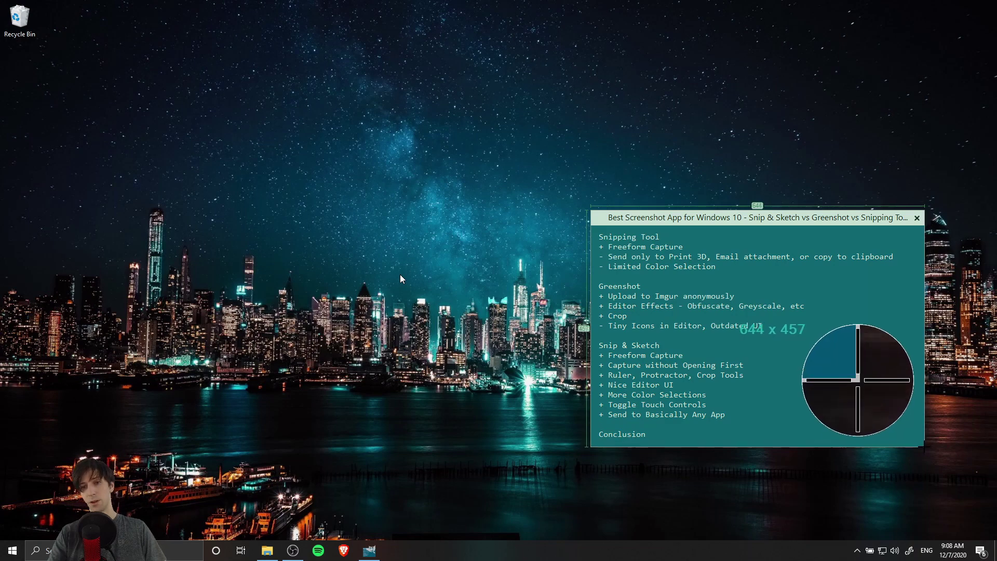
# - Finish the notes window capture, and capture a region of sky and skyline with Greenshot, saving it to the desktop
pyautogui.moveTo(925, 447); pyautogui.dragTo(923, 448)
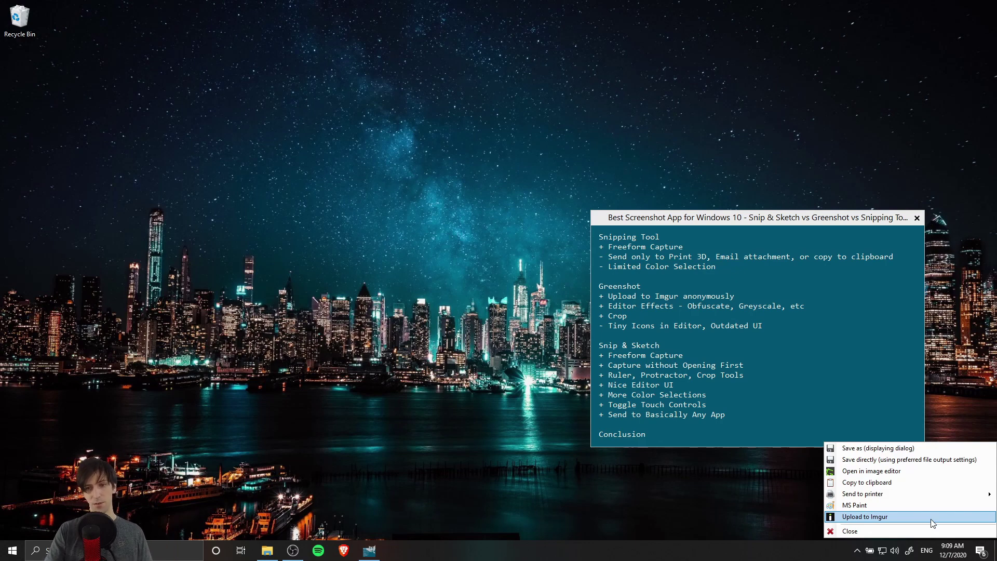
pyautogui.click(857, 550)
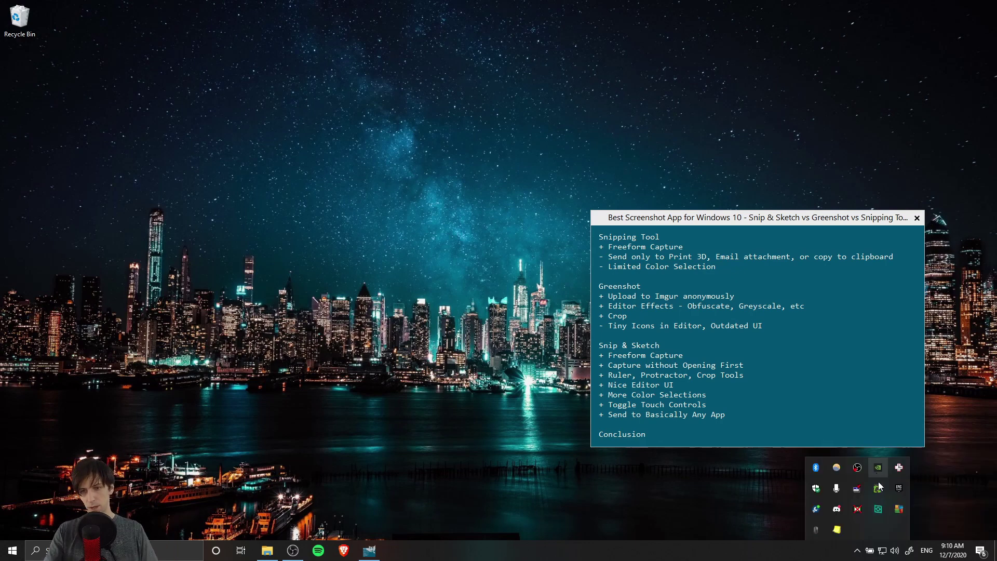
pyautogui.rightClick(878, 491)
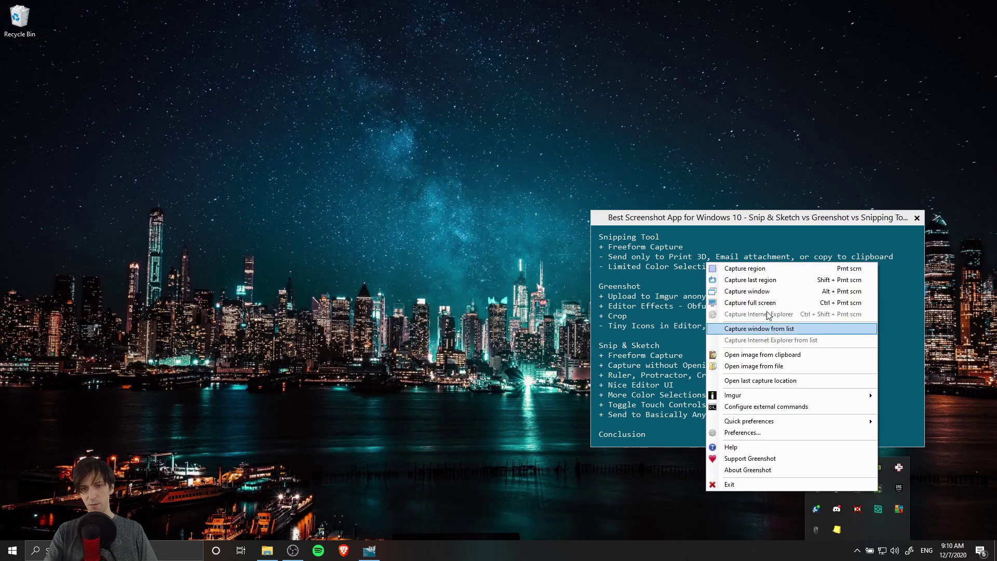
pyautogui.click(799, 269)
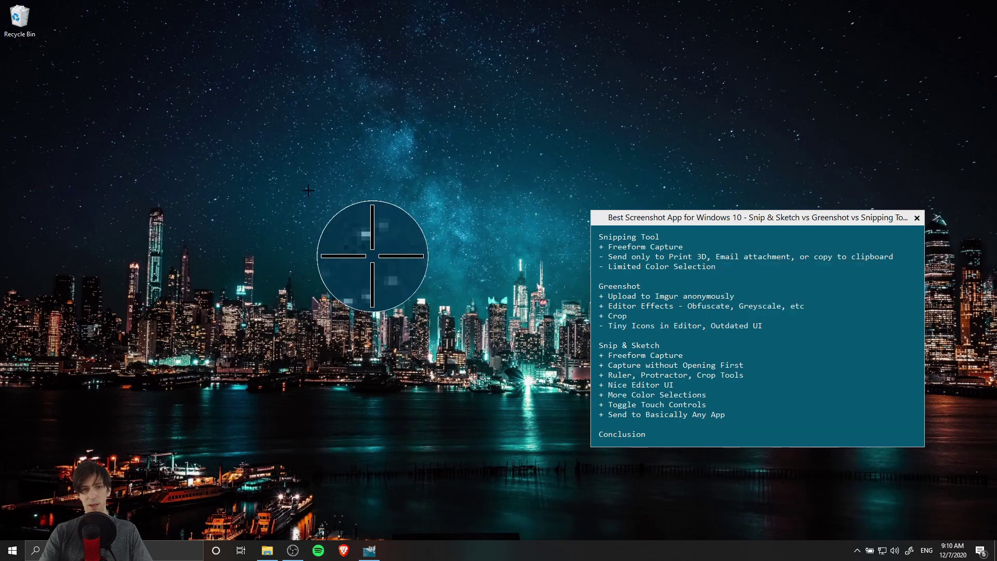
pyautogui.moveTo(307, 188); pyautogui.dragTo(473, 338)
pyautogui.press('Return')
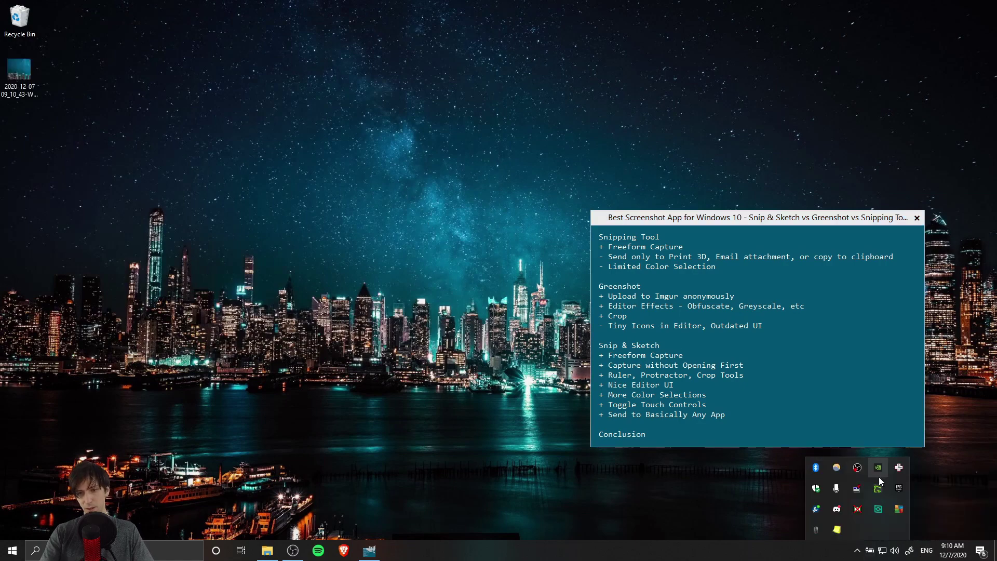
# - Capture the 1920 x 1040 GIMP window with Greenshot, open it in the image editor, and minimize GIMP
pyautogui.click(845, 550)
pyautogui.rightClick(878, 493)
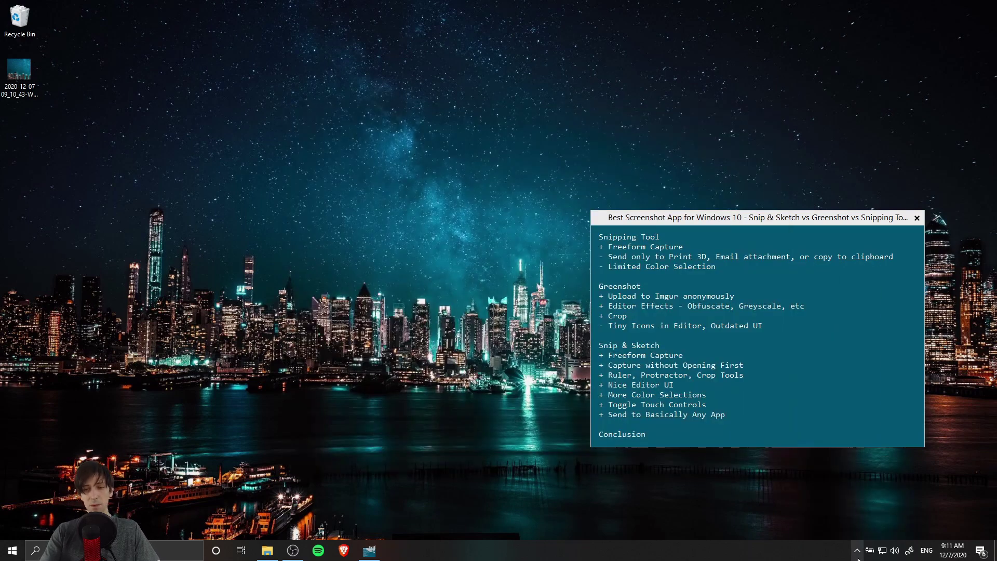
pyautogui.click(857, 551)
pyautogui.rightClick(877, 494)
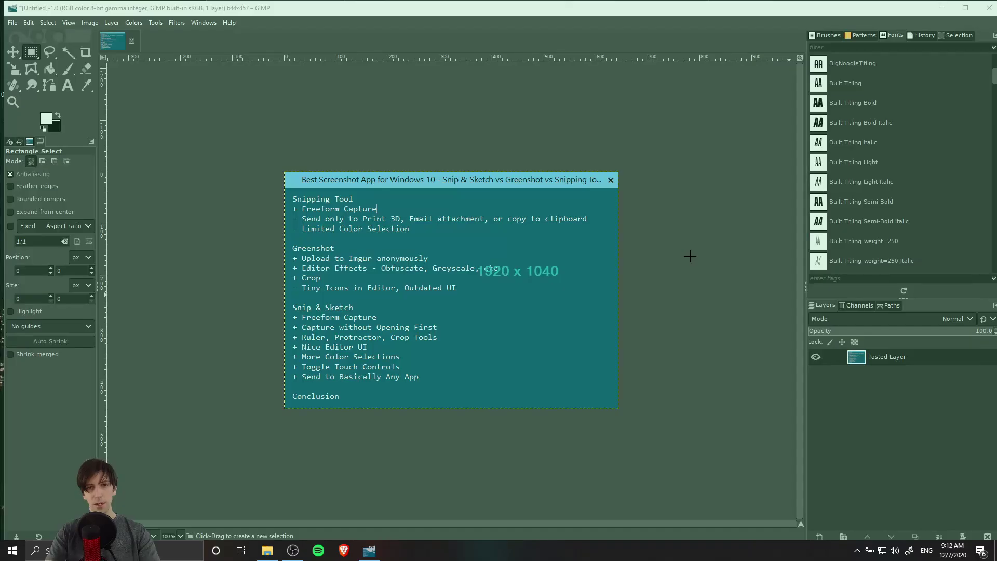
pyautogui.click(690, 256)
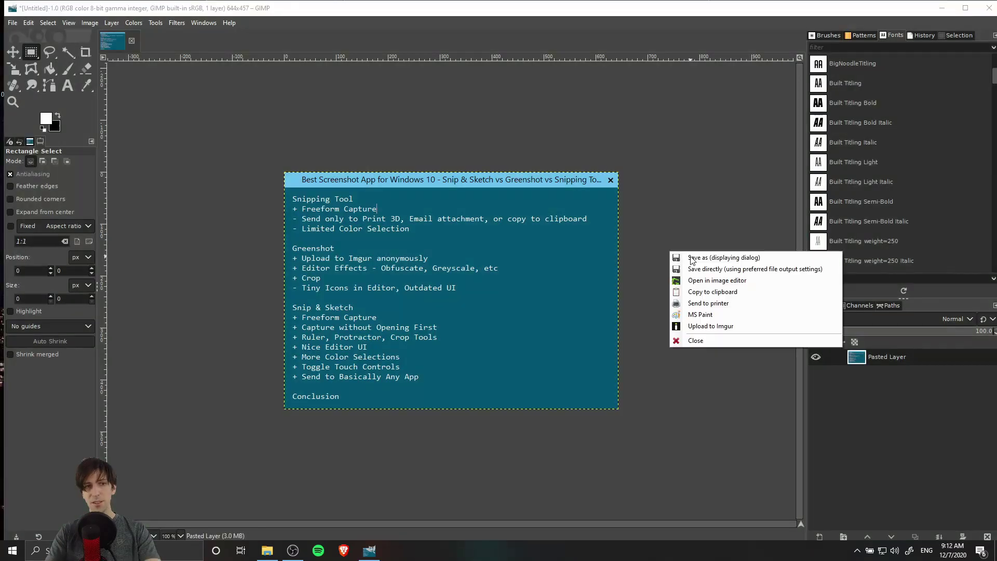
pyautogui.click(759, 280)
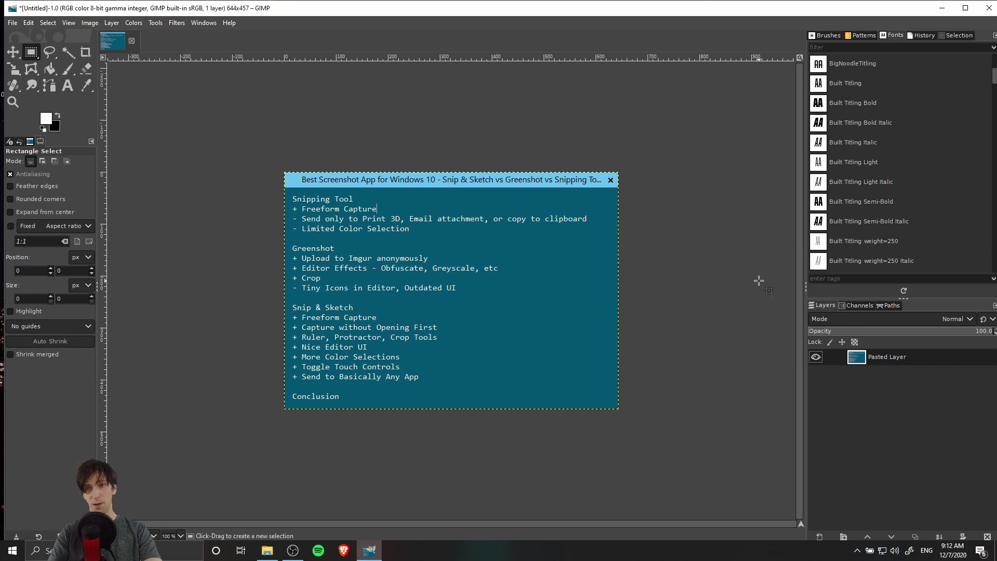
pyautogui.click(939, 8)
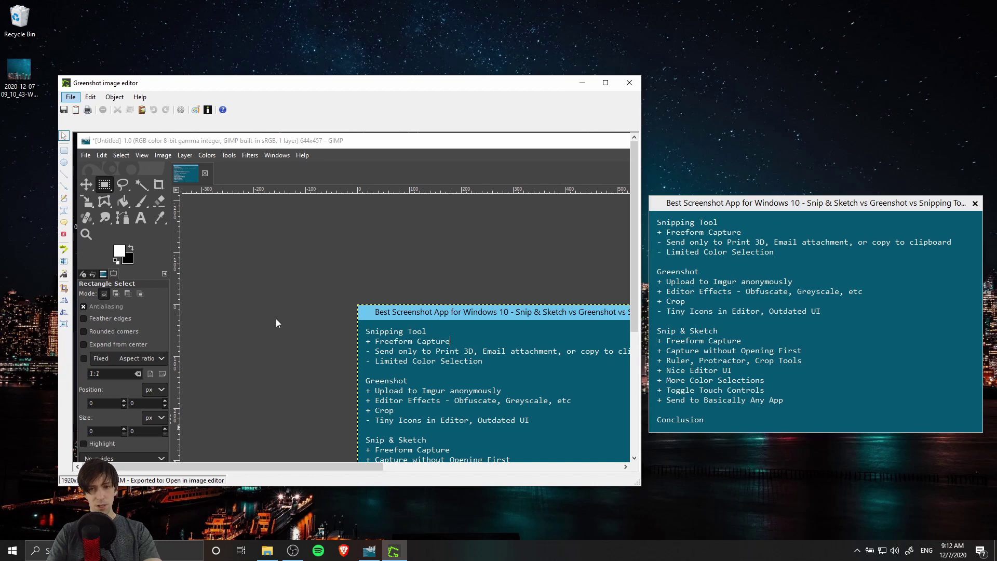
# - Obfuscate parts of the notes' title and text lines in the screenshot with a pixel size of 5
pyautogui.click(66, 266)
pyautogui.scroll(-1, 396, 315)
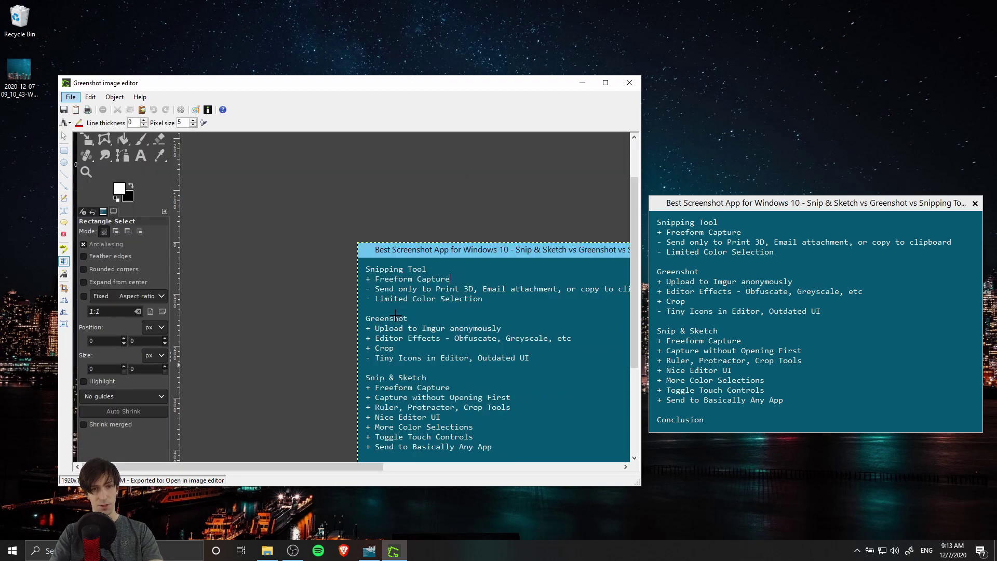
pyautogui.moveTo(419, 247); pyautogui.dragTo(426, 331)
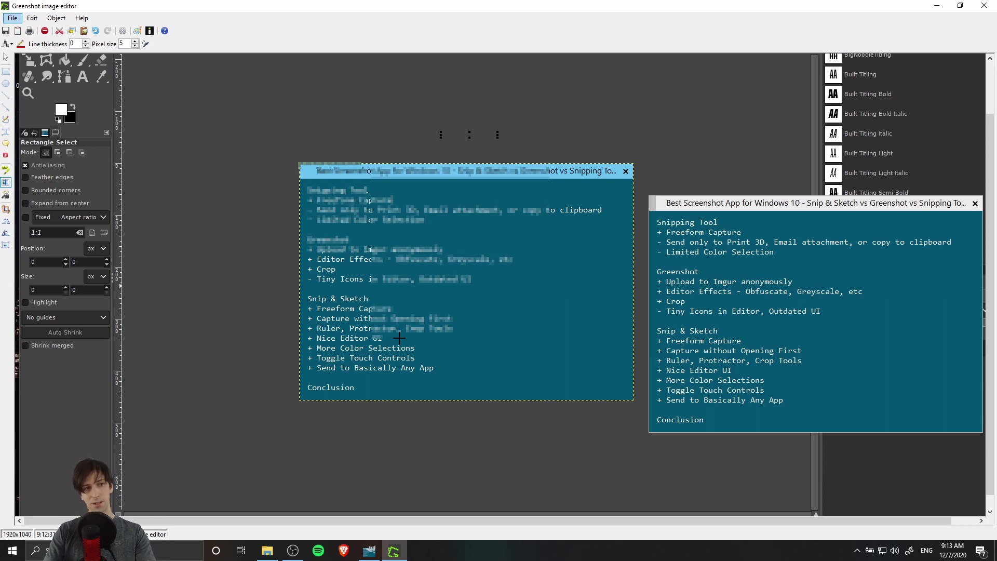
# - Apply the Grayscale effect to the screenshot
pyautogui.click(8, 198)
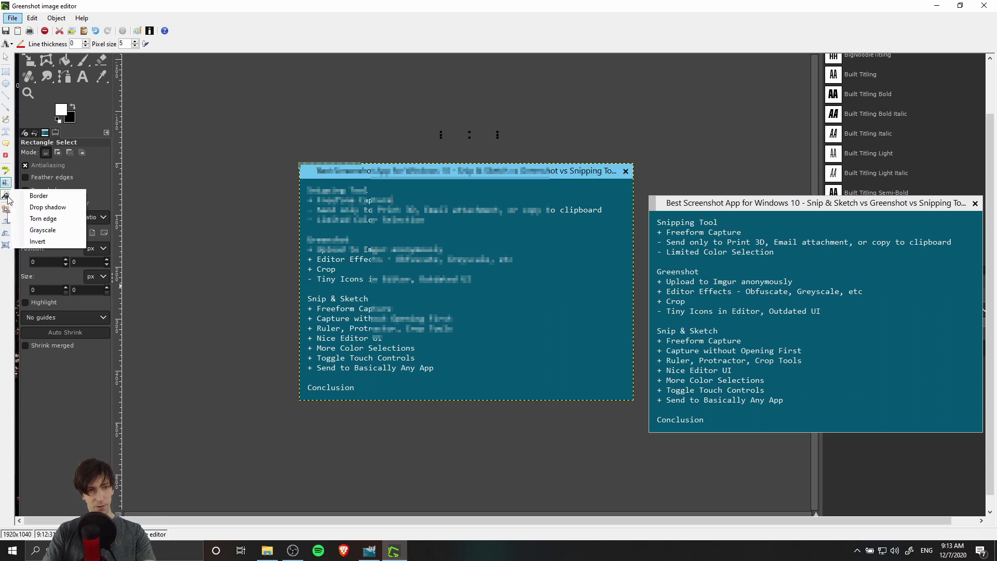
pyautogui.click(67, 233)
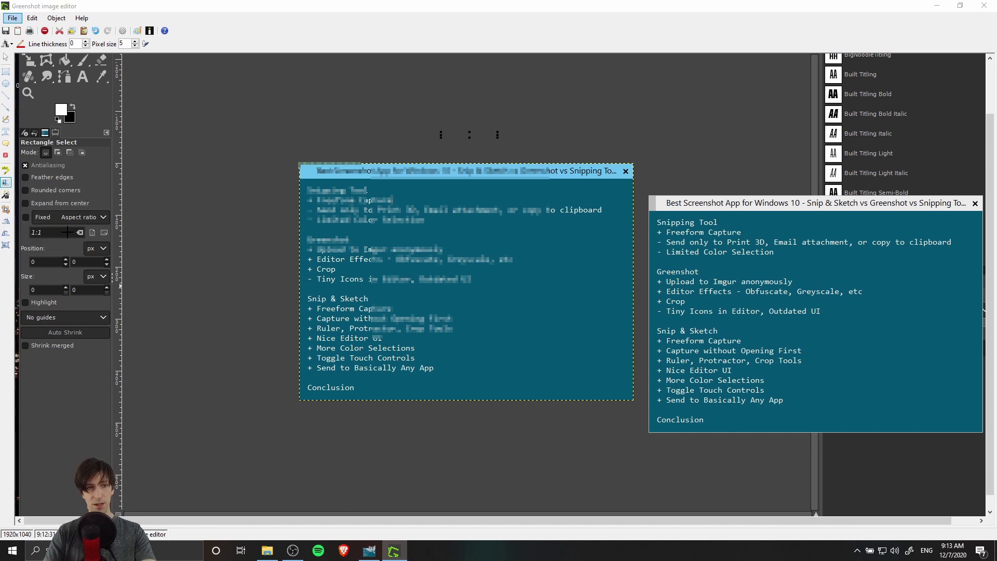
pyautogui.scroll(-1, 467, 166)
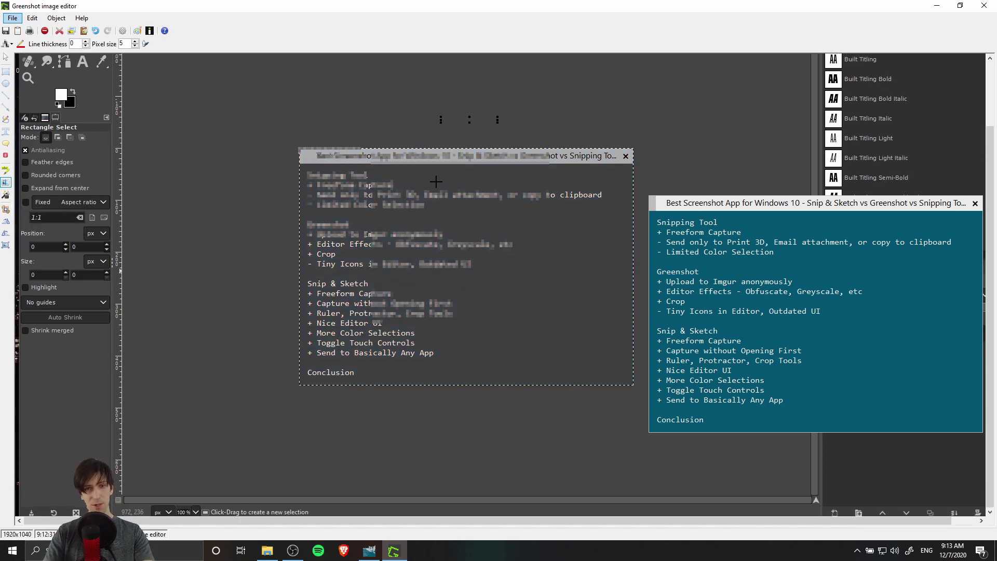
pyautogui.scroll(5, 423, 186)
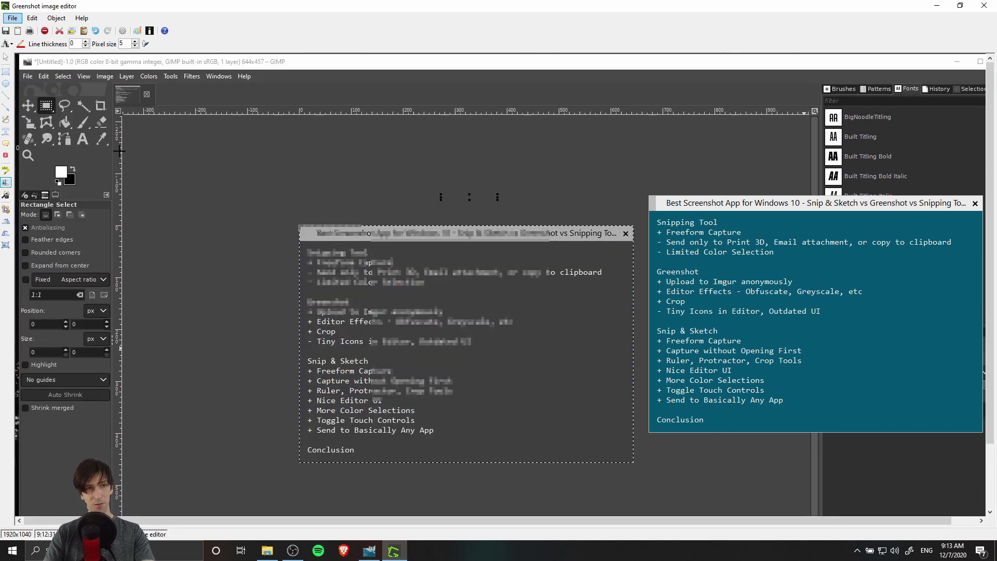
# - Crop the screenshot to the notes window, about 649 x 462 pixels
pyautogui.click(6, 209)
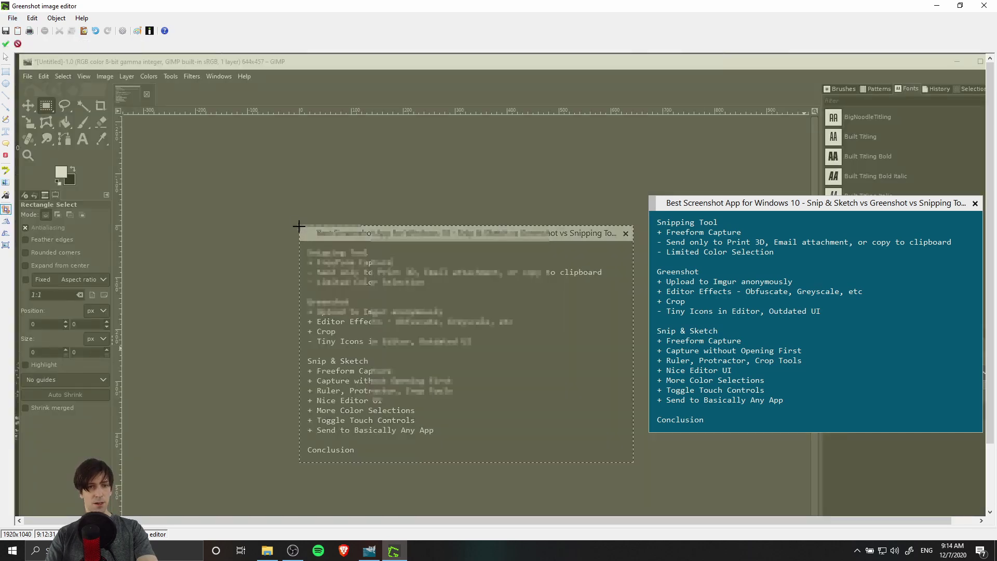
pyautogui.moveTo(297, 223); pyautogui.dragTo(635, 463)
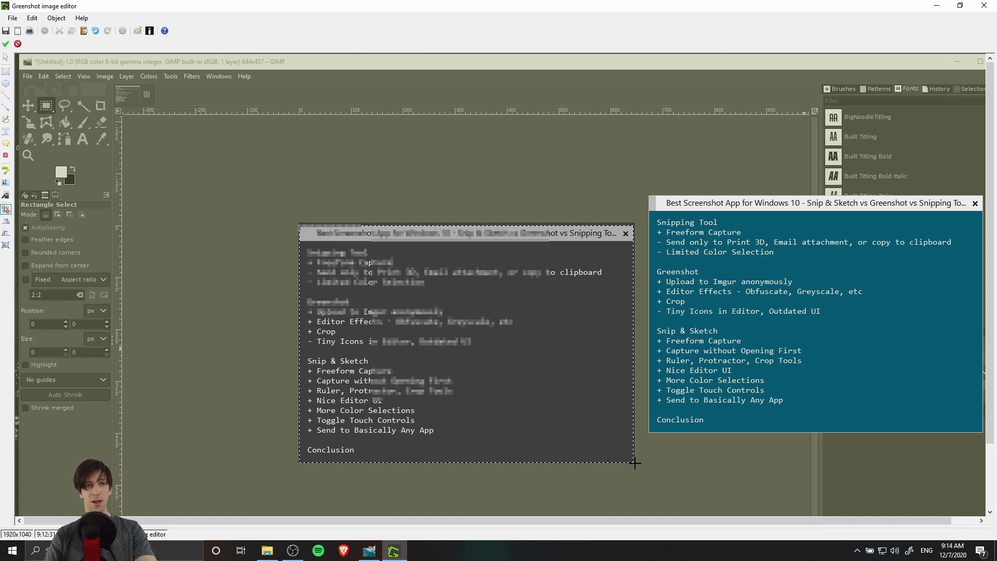
pyautogui.moveTo(634, 463); pyautogui.dragTo(635, 464)
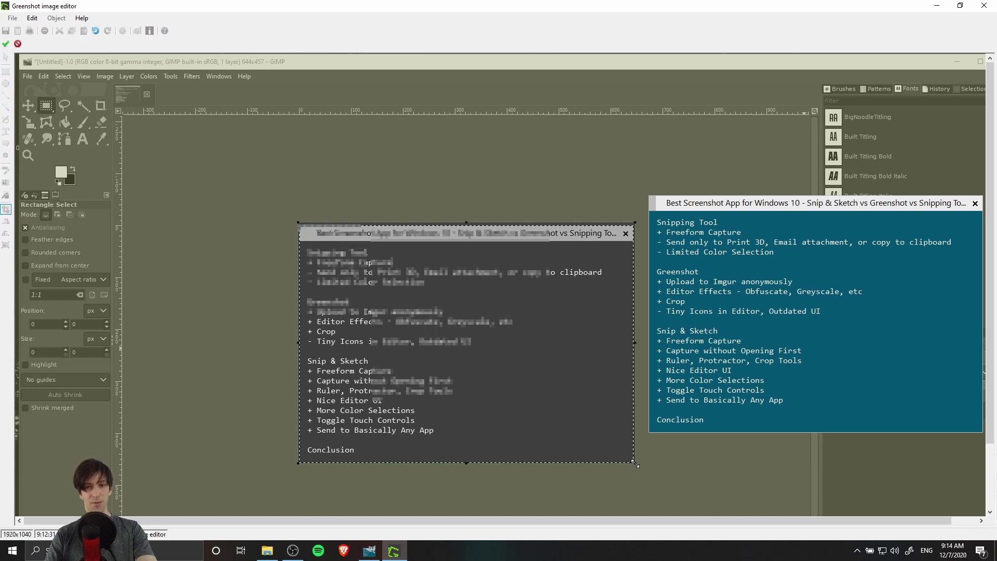
pyautogui.moveTo(299, 225); pyautogui.dragTo(635, 464)
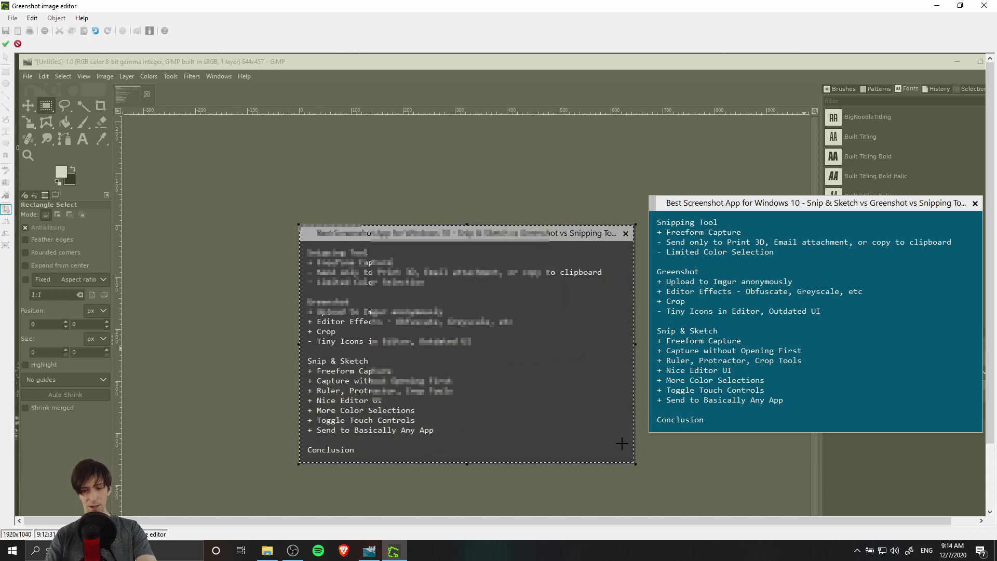
pyautogui.press('Return')
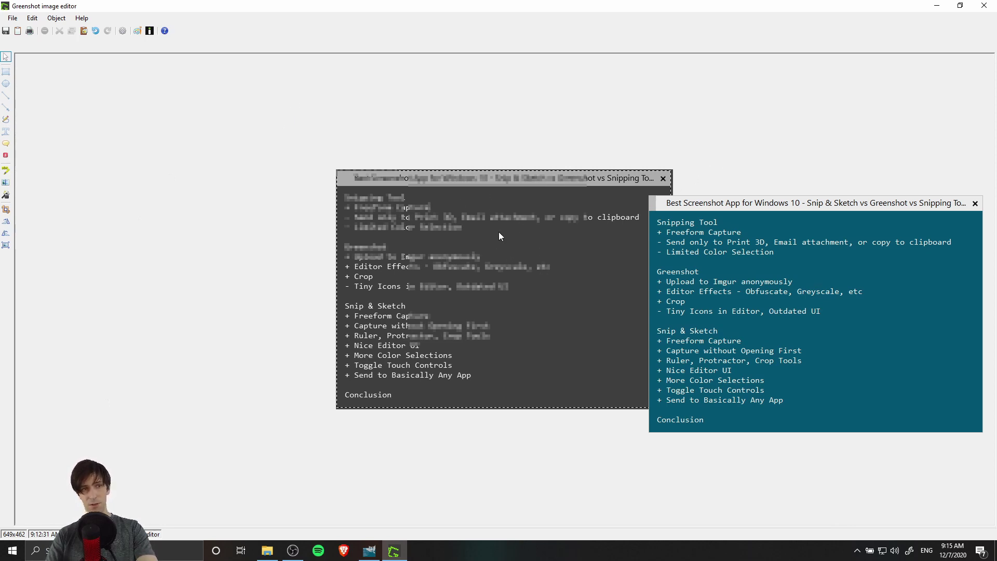
# - Draw a red rectangle with a small circle above it and an arrow from it toward the "Tiny Icons in Editor" line
pyautogui.click(5, 73)
pyautogui.moveTo(528, 302); pyautogui.dragTo(630, 388)
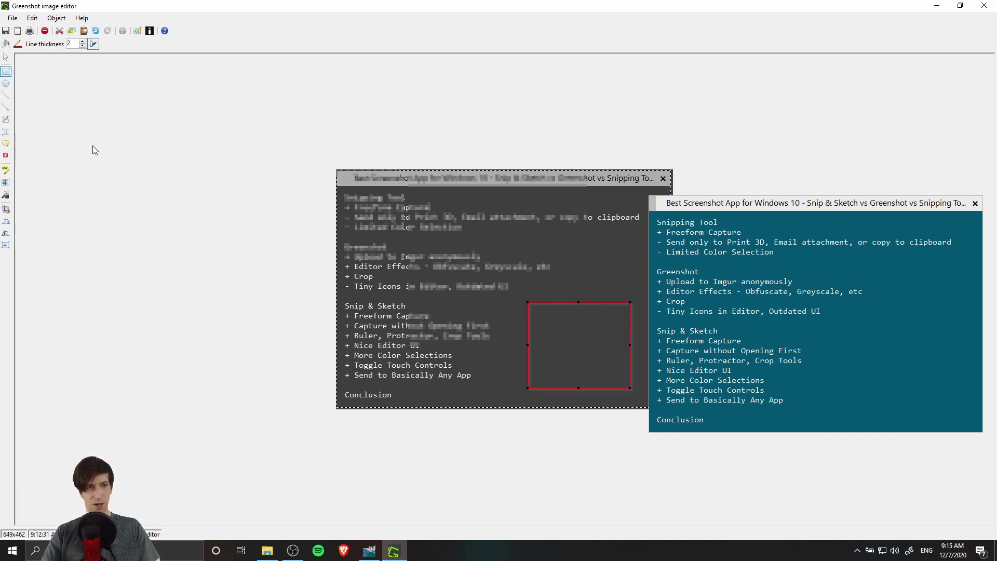
pyautogui.click(6, 83)
pyautogui.moveTo(576, 267); pyautogui.dragTo(609, 300)
pyautogui.click(4, 108)
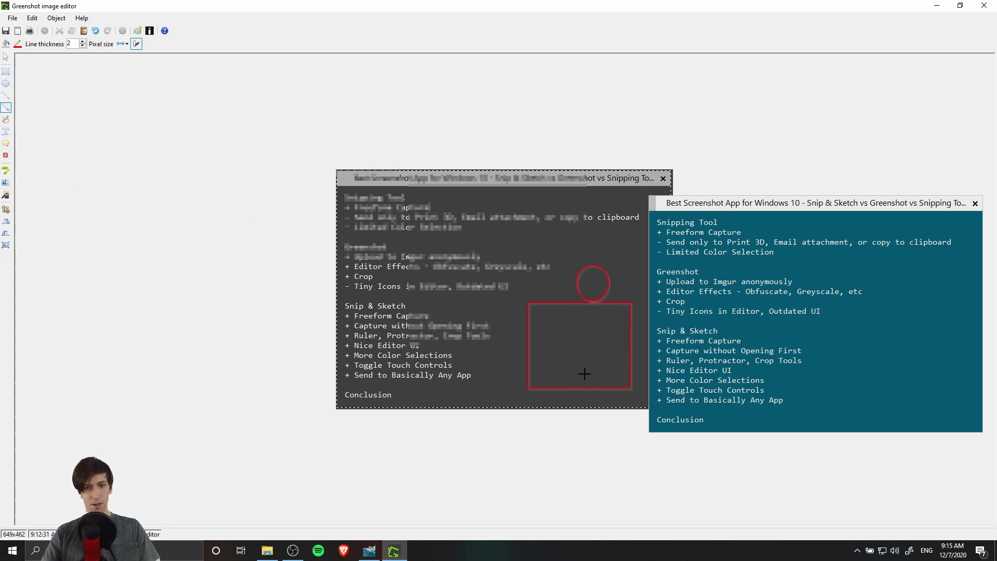
pyautogui.moveTo(584, 374)
pyautogui.mouseDown()
pyautogui.moveTo(483, 319)
pyautogui.moveTo(415, 301)
pyautogui.moveTo(426, 306)
pyautogui.moveTo(432, 295)
pyautogui.mouseUp()
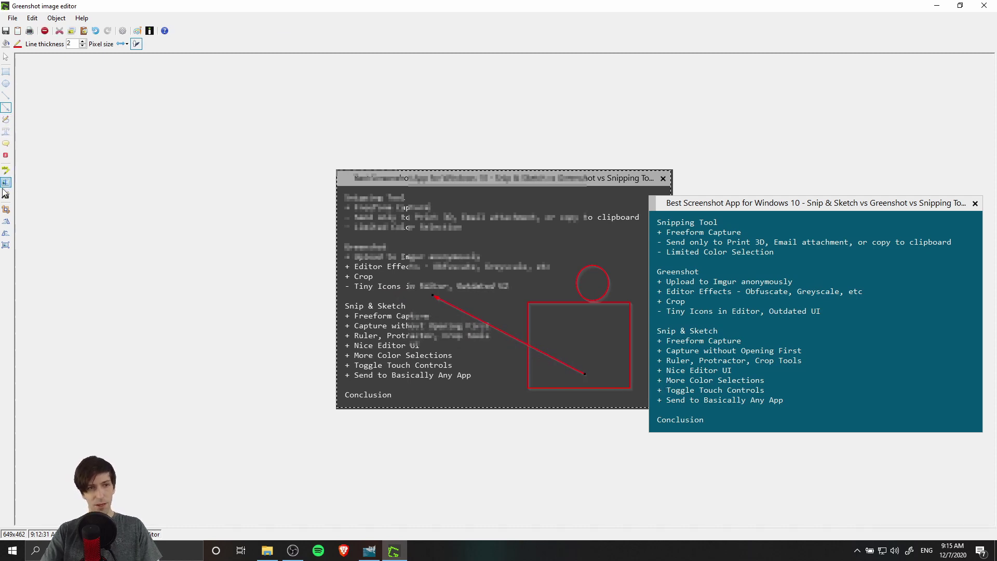
# - Add a text box reading "TUTORIAL" inside the red rectangle, with a small empty text box below it
pyautogui.press('t')
pyautogui.moveTo(548, 325); pyautogui.dragTo(618, 359)
pyautogui.write('T')
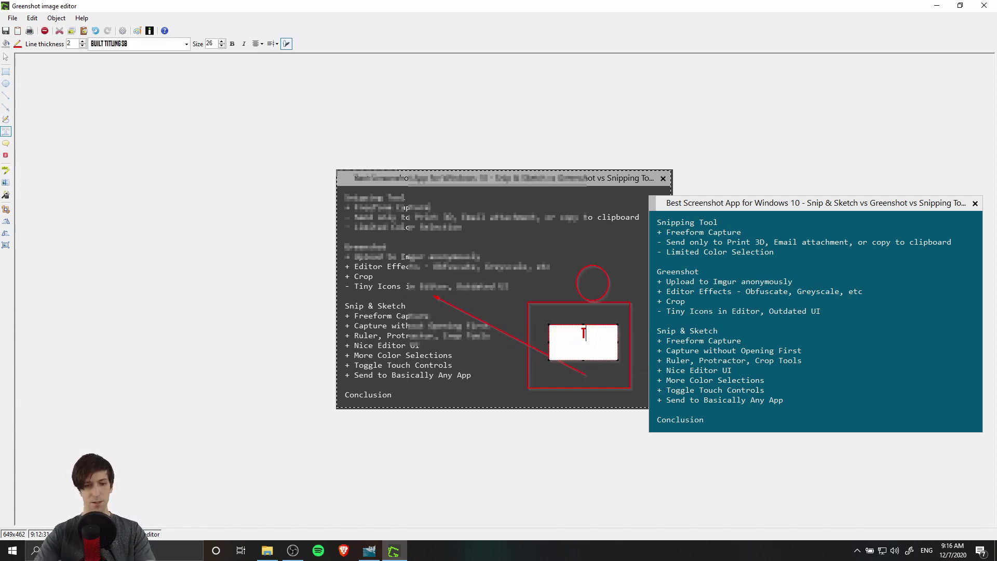
pyautogui.write('UTORIAL')
pyautogui.click(575, 370)
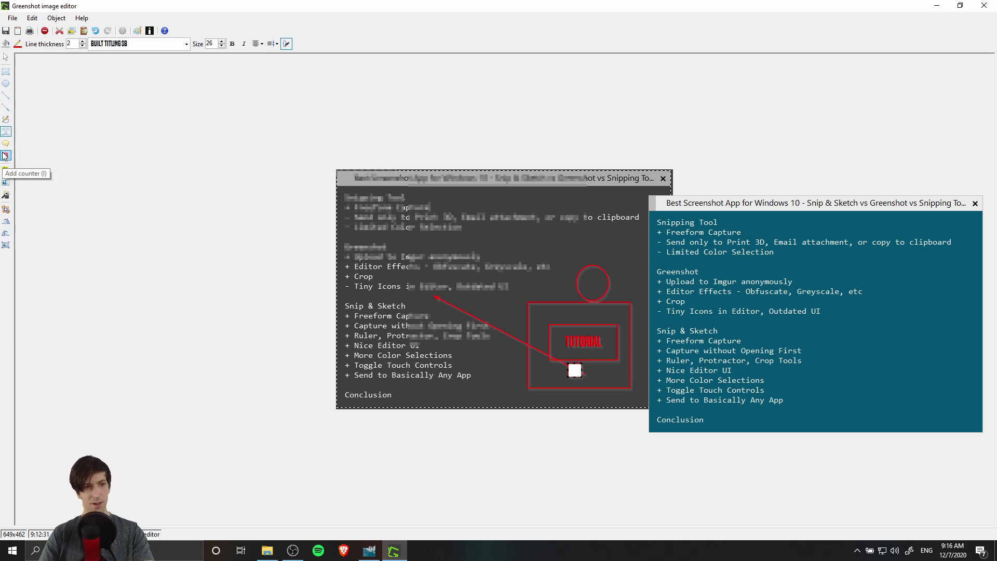
# - Place counters 1, 2 and 3 beside the Snipping Tool, Greenshot and Snip & Sketch sections of the screenshot
pyautogui.click(5, 154)
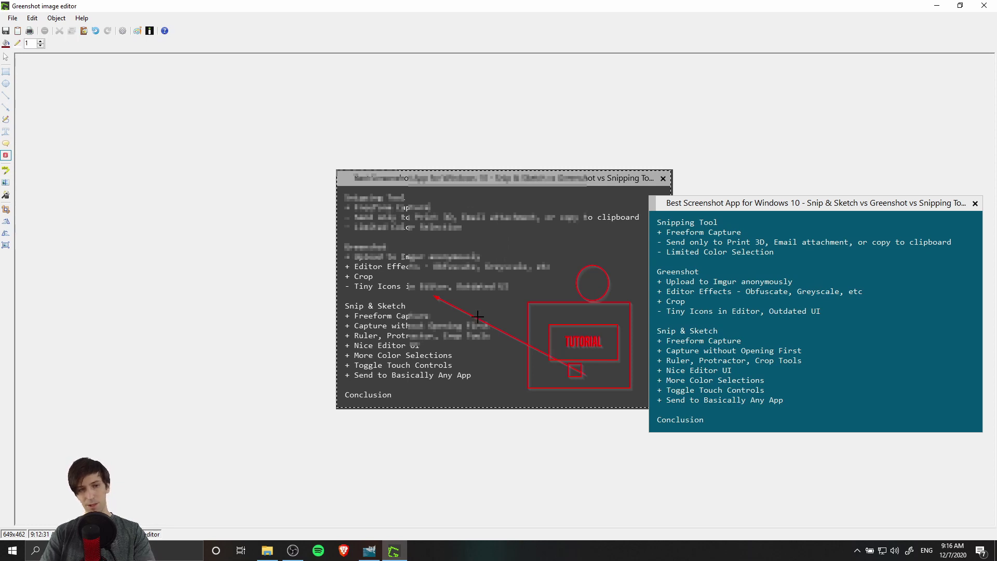
pyautogui.click(441, 199)
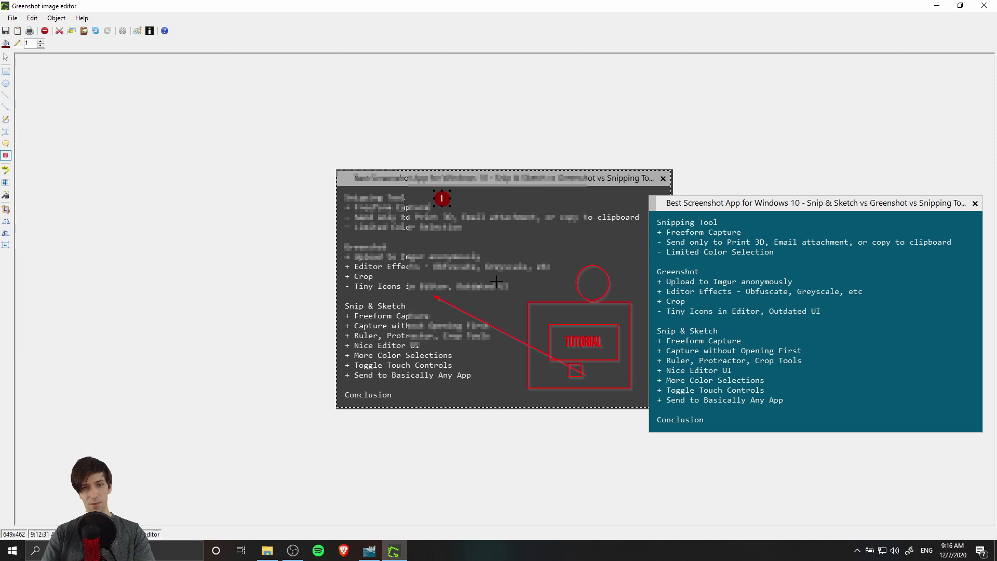
pyautogui.click(492, 254)
pyautogui.click(437, 312)
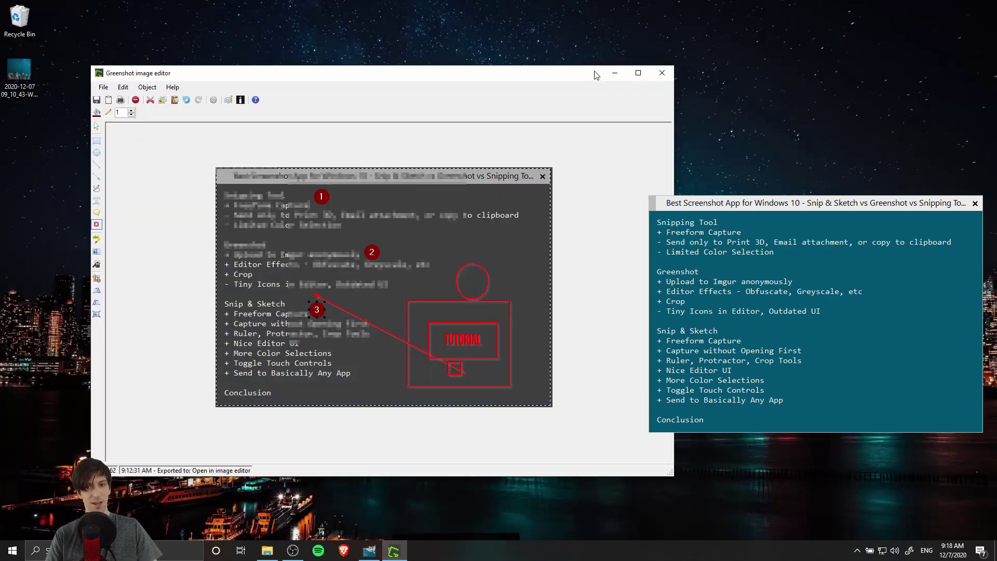
# - Close the Greenshot image editor and bring up the Snip & Sketch window
pyautogui.click(662, 74)
pyautogui.click(501, 311)
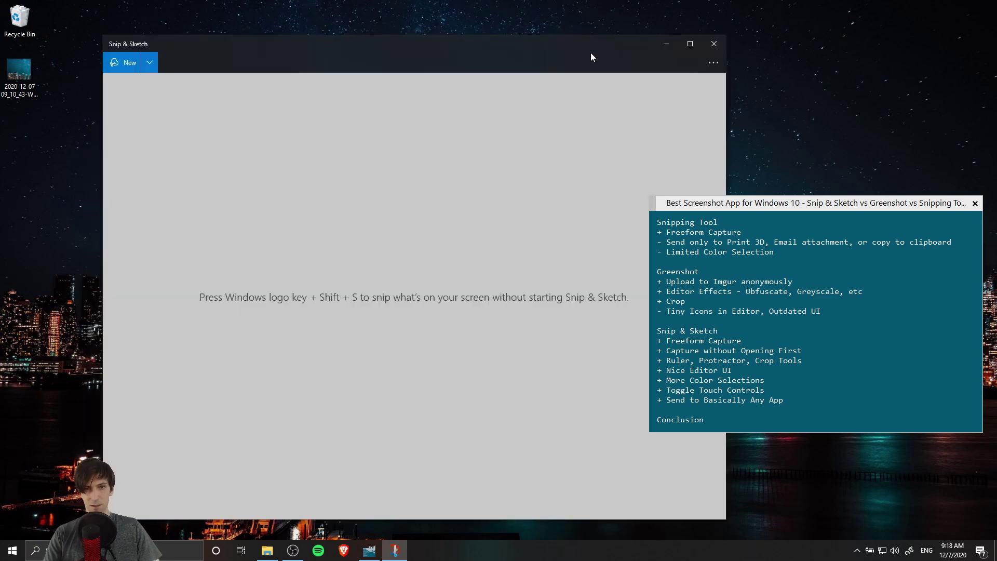
pyautogui.moveTo(580, 53); pyautogui.dragTo(577, 53)
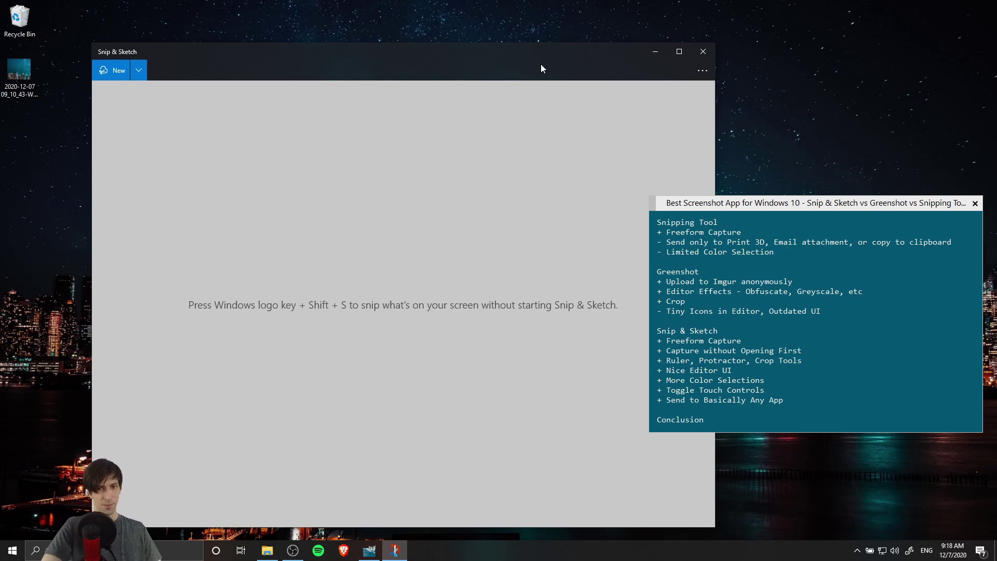
# - Highlight "Freeform Capture" under Snip & Sketch in the notes and clear the selection
pyautogui.click(742, 333)
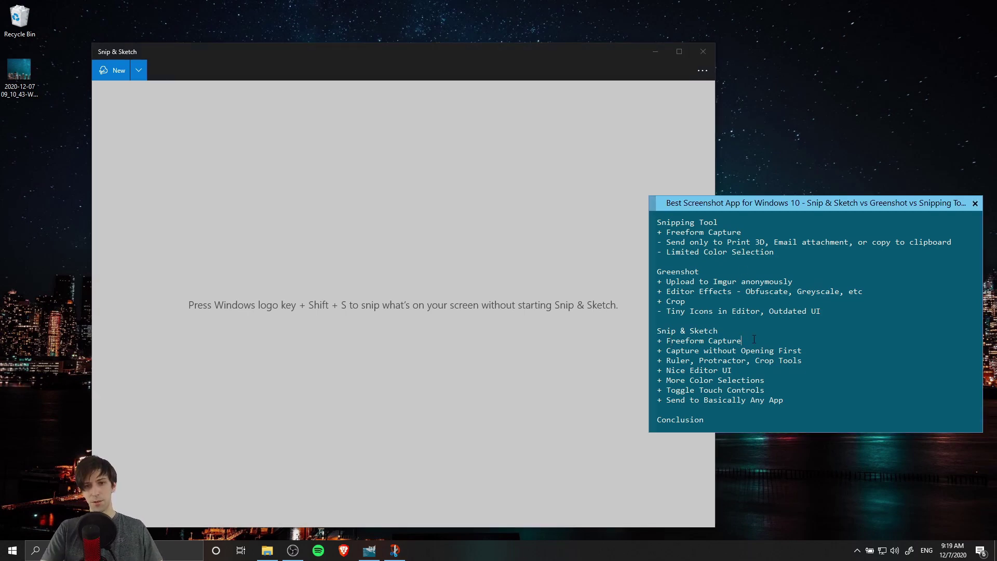
pyautogui.moveTo(743, 341); pyautogui.dragTo(665, 343)
pyautogui.click(670, 341)
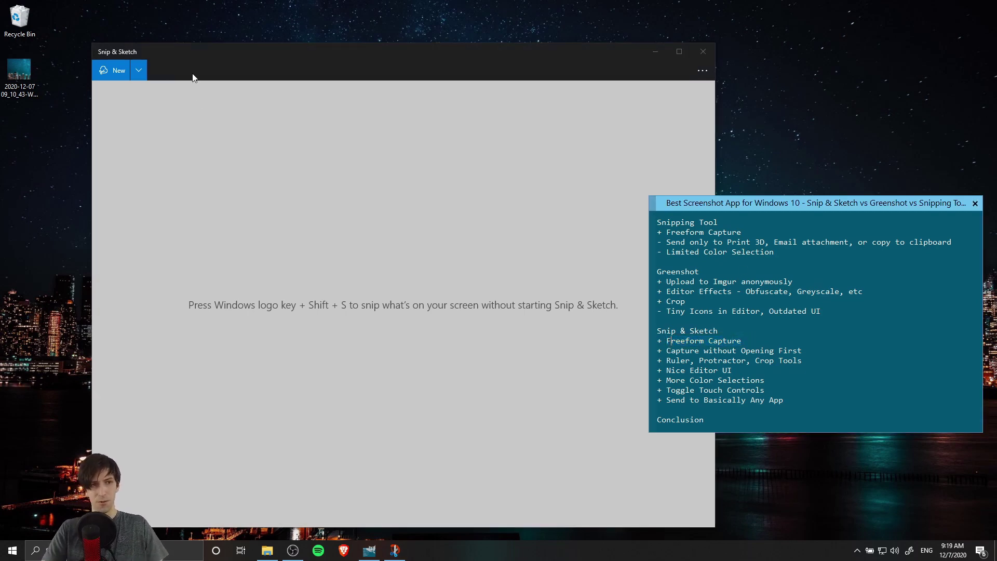
# - Start a new snip and capture an irregular freeform area covering the city skyline and part of the notes window
pyautogui.click(140, 70)
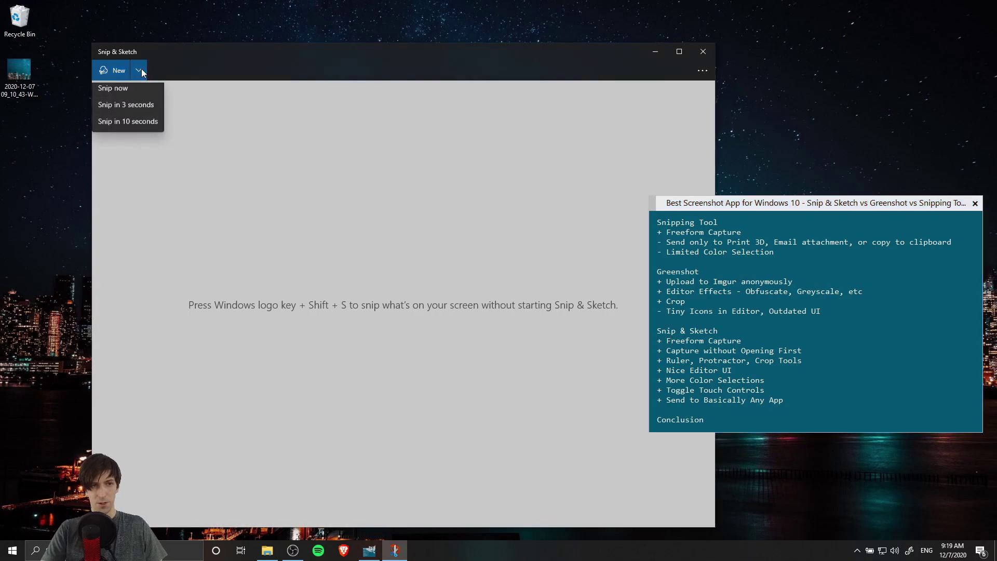
pyautogui.click(136, 95)
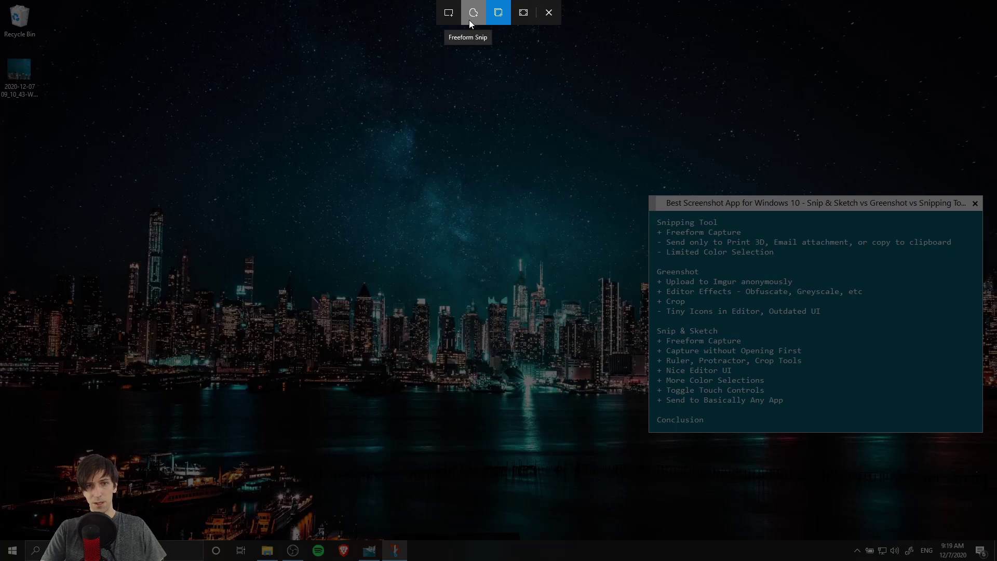
pyautogui.click(469, 20)
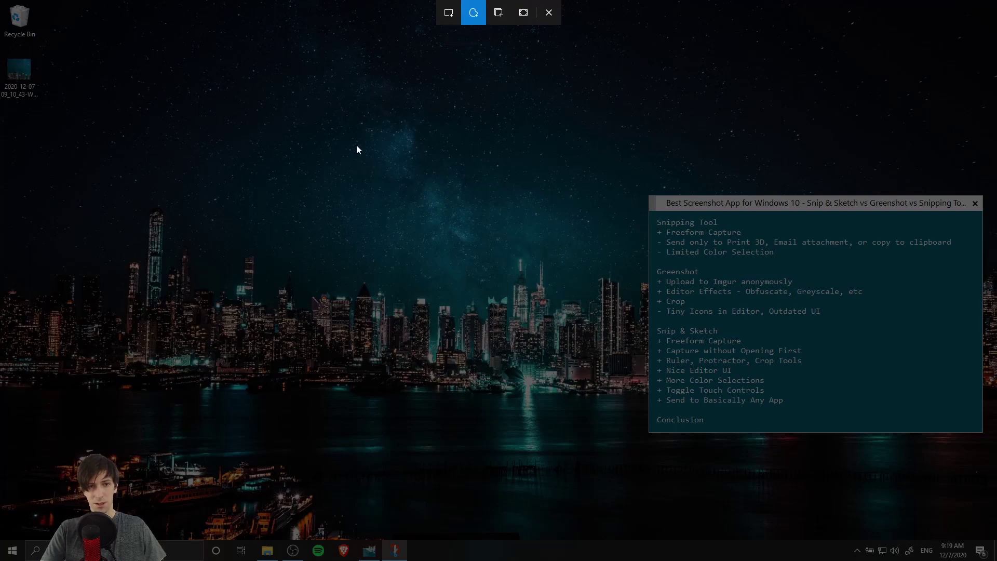
pyautogui.moveTo(358, 139)
pyautogui.mouseDown()
pyautogui.moveTo(567, 91)
pyautogui.moveTo(595, 233)
pyautogui.moveTo(716, 242)
pyautogui.moveTo(897, 313)
pyautogui.moveTo(737, 467)
pyautogui.moveTo(513, 412)
pyautogui.moveTo(320, 453)
pyautogui.moveTo(199, 360)
pyautogui.moveTo(136, 177)
pyautogui.moveTo(186, 102)
pyautogui.moveTo(258, 33)
pyautogui.moveTo(313, 170)
pyautogui.mouseUp()
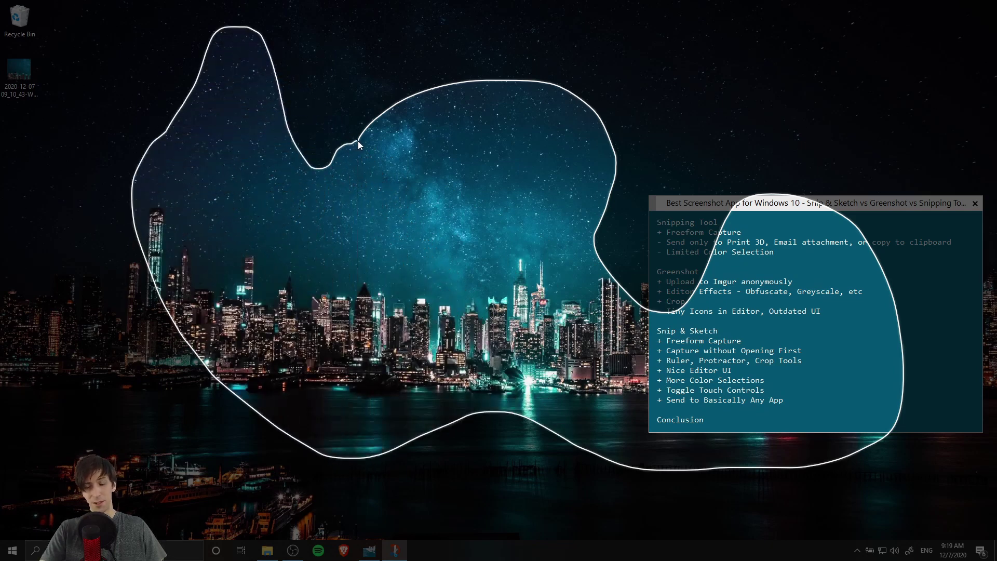
pyautogui.moveTo(357, 141); pyautogui.dragTo(357, 141)
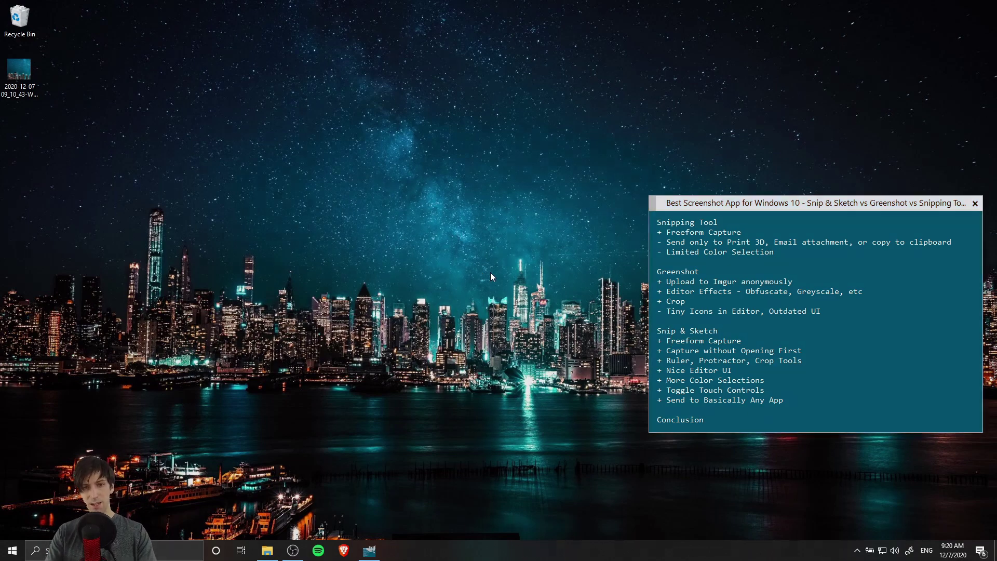
# - Take a window snip of the notes without opening Snip & Sketch first, and open the capture for markup
pyautogui.press('super+shift+s')
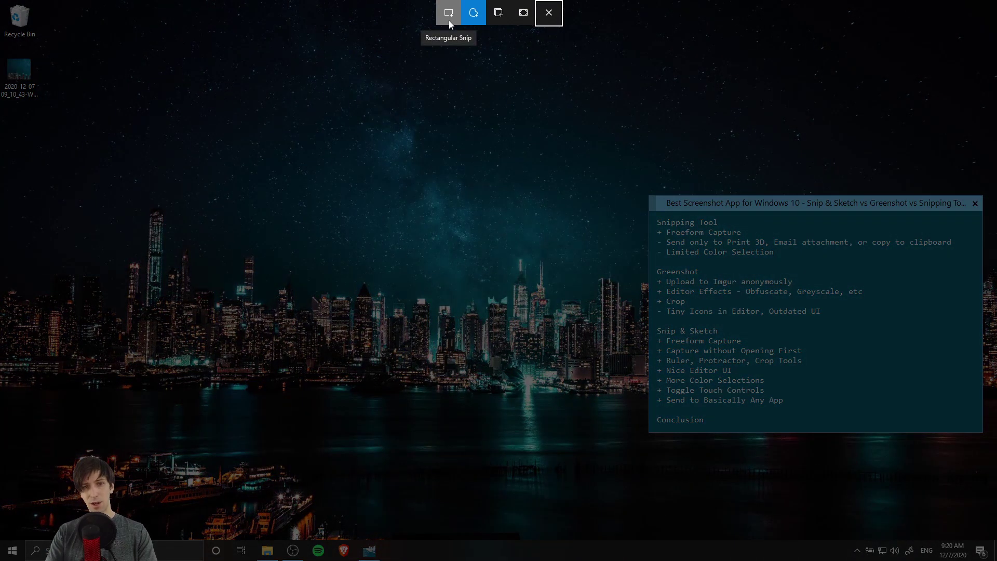
pyautogui.click(493, 18)
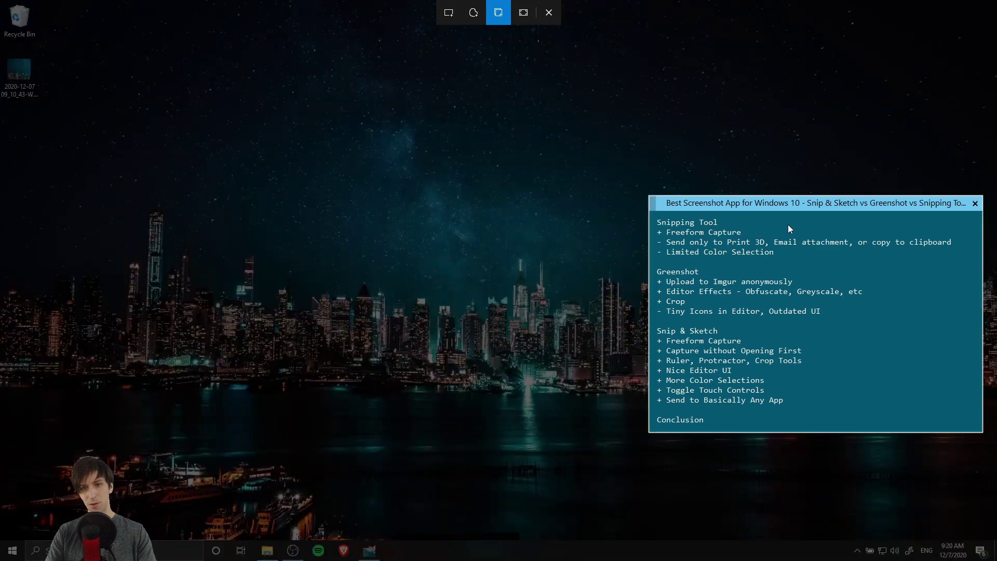
pyautogui.click(787, 225)
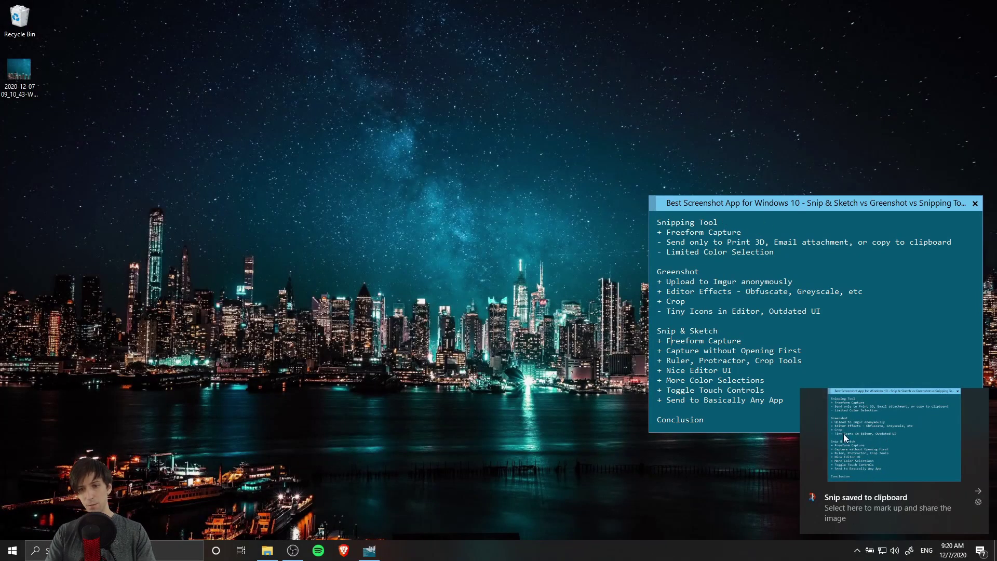
pyautogui.click(895, 458)
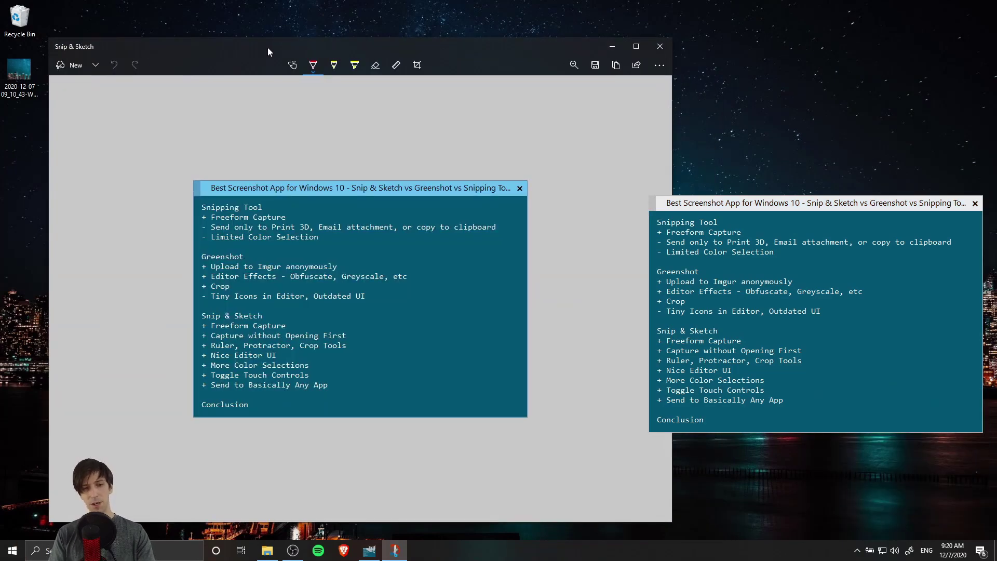
# - Paste the copied snip into a new 644 × 457 px image in GIMP and return to Snip & Sketch
pyautogui.click(369, 550)
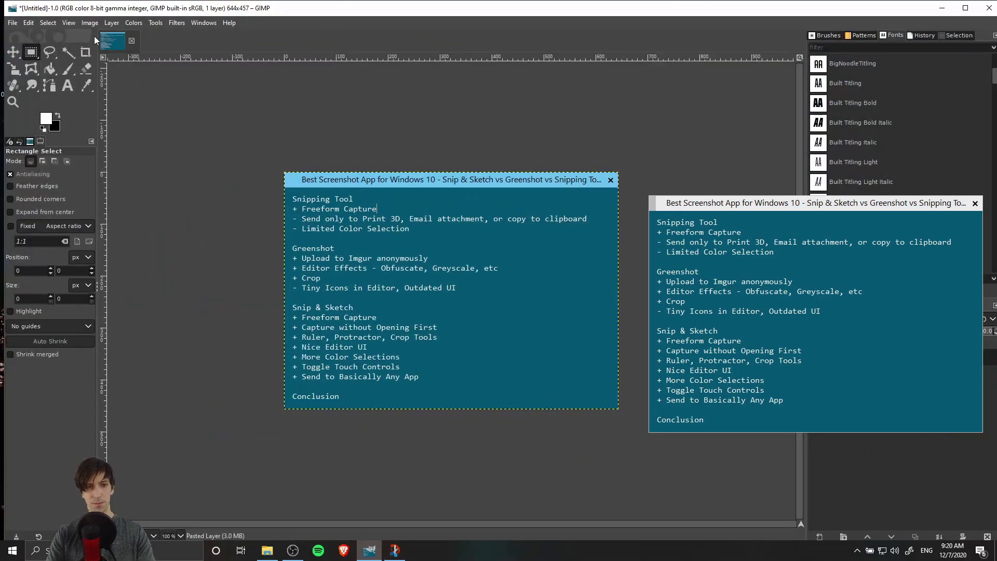
pyautogui.click(17, 24)
pyautogui.click(23, 32)
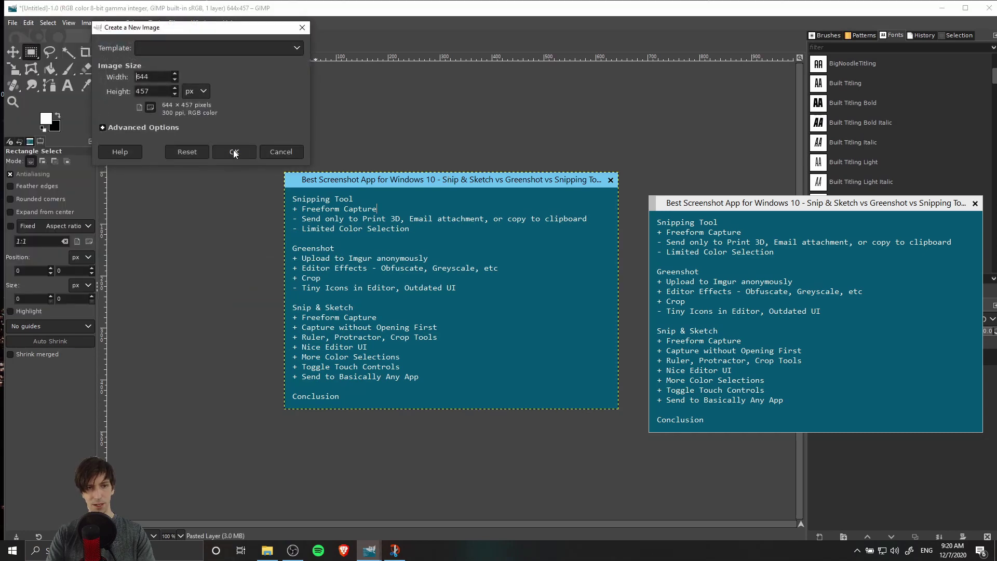
pyautogui.click(232, 151)
pyautogui.hotkey('ctrl', 'v')
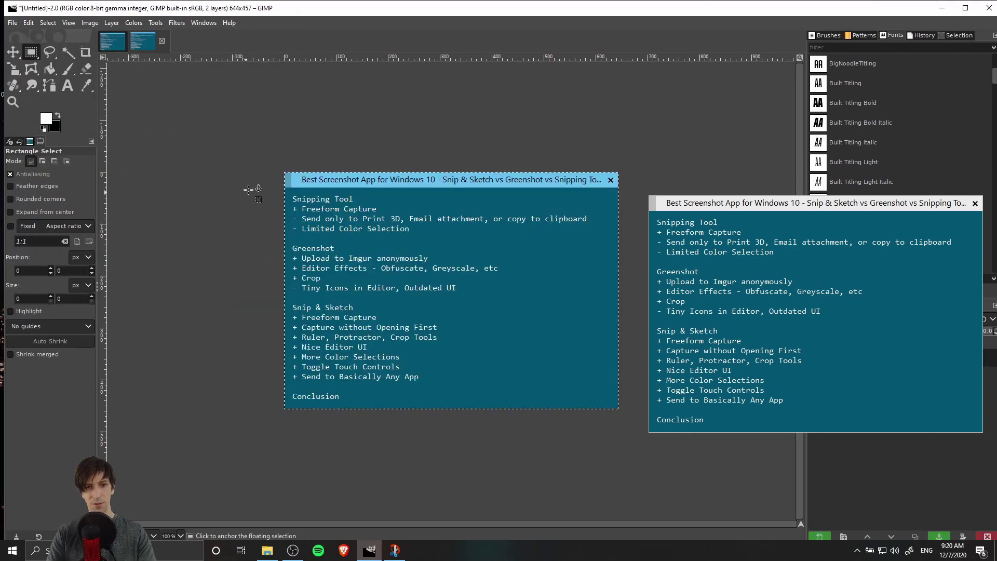
pyautogui.click(941, 10)
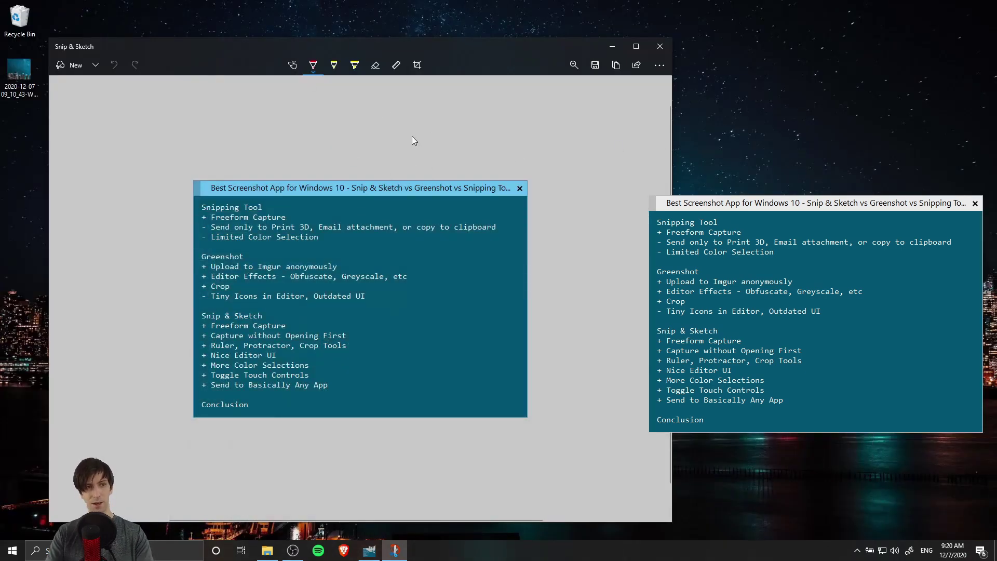
# - Set the ballpoint pen to turquoise, try out its size setting, and draw a curved stroke beside the Greenshot and Snip & Sketch notes
pyautogui.click(313, 66)
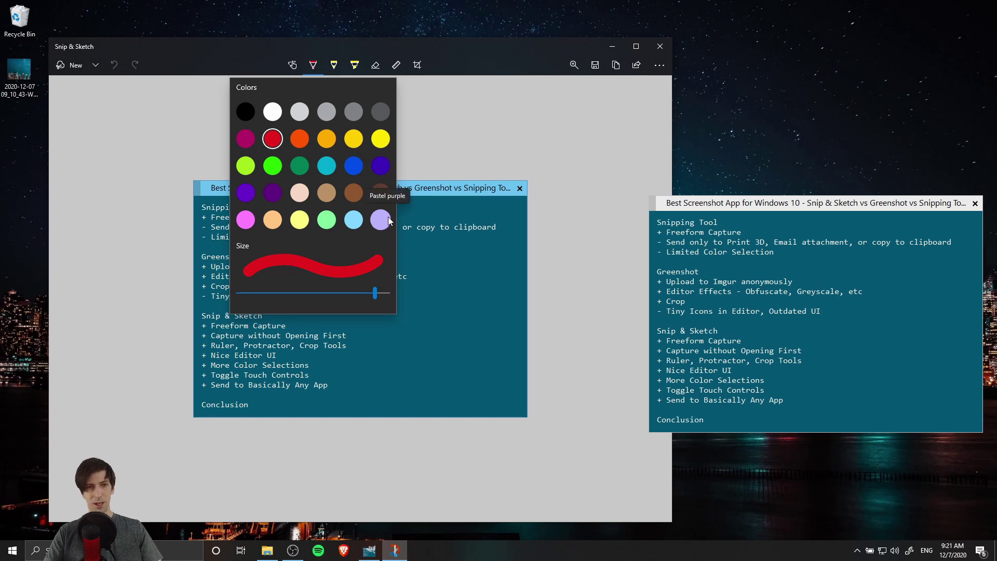
pyautogui.click(326, 165)
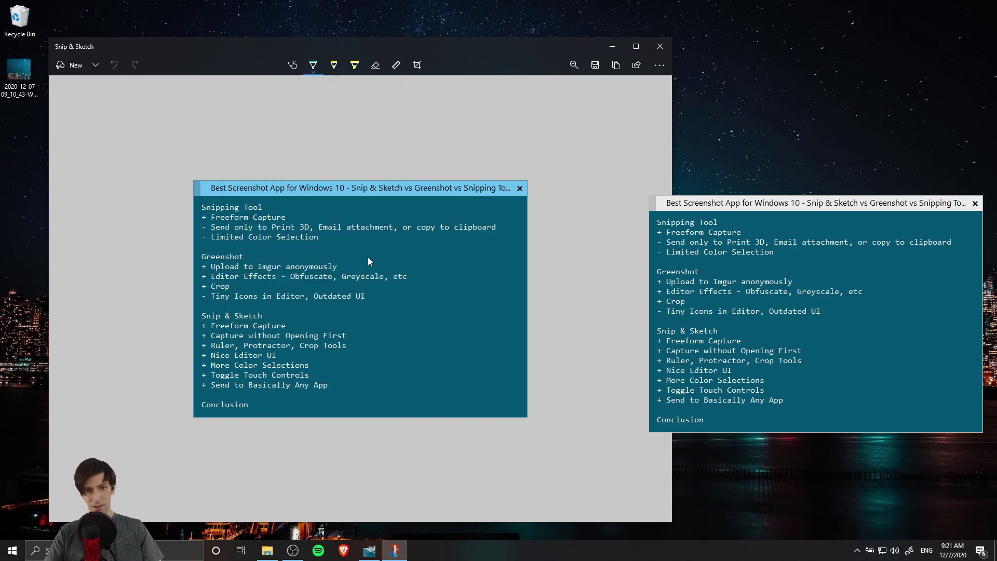
pyautogui.moveTo(367, 256)
pyautogui.mouseDown()
pyautogui.moveTo(397, 378)
pyautogui.moveTo(369, 334)
pyautogui.mouseUp()
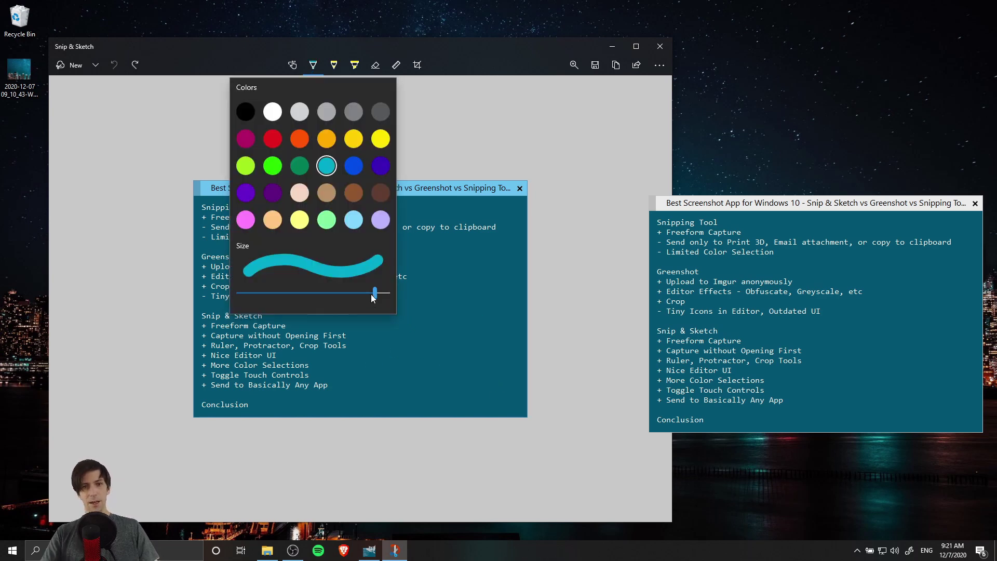
pyautogui.moveTo(374, 295)
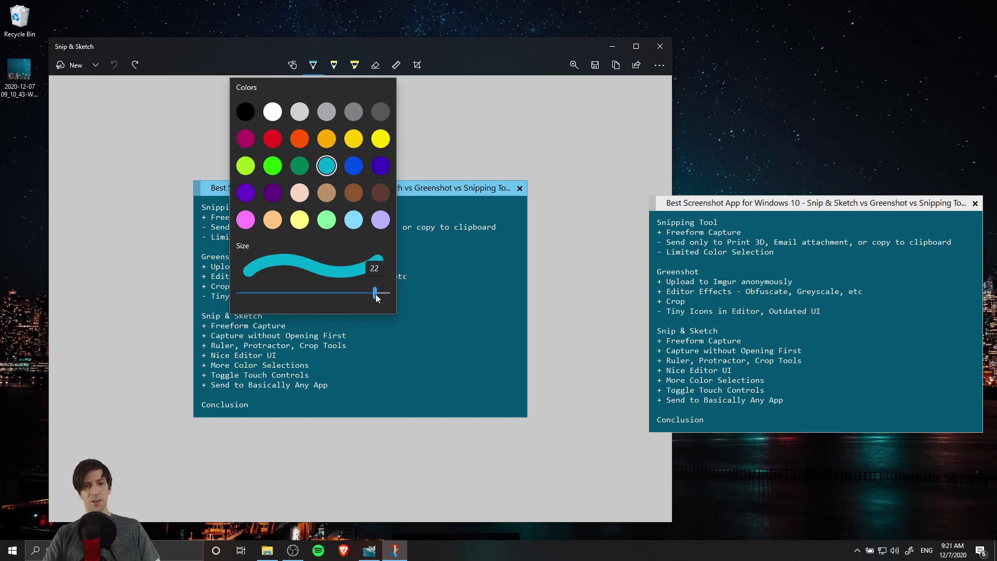
pyautogui.moveTo(376, 297); pyautogui.dragTo(312, 303)
pyautogui.moveTo(251, 302)
pyautogui.mouseDown()
pyautogui.moveTo(239, 300)
pyautogui.moveTo(396, 294)
pyautogui.moveTo(249, 294)
pyautogui.moveTo(384, 294)
pyautogui.moveTo(363, 298)
pyautogui.mouseUp()
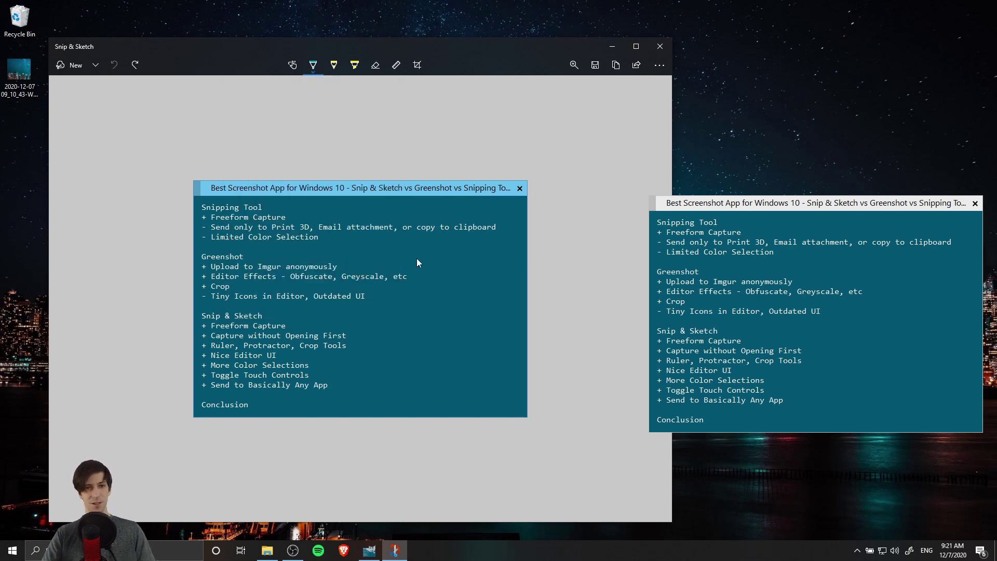
pyautogui.moveTo(417, 257); pyautogui.dragTo(445, 399)
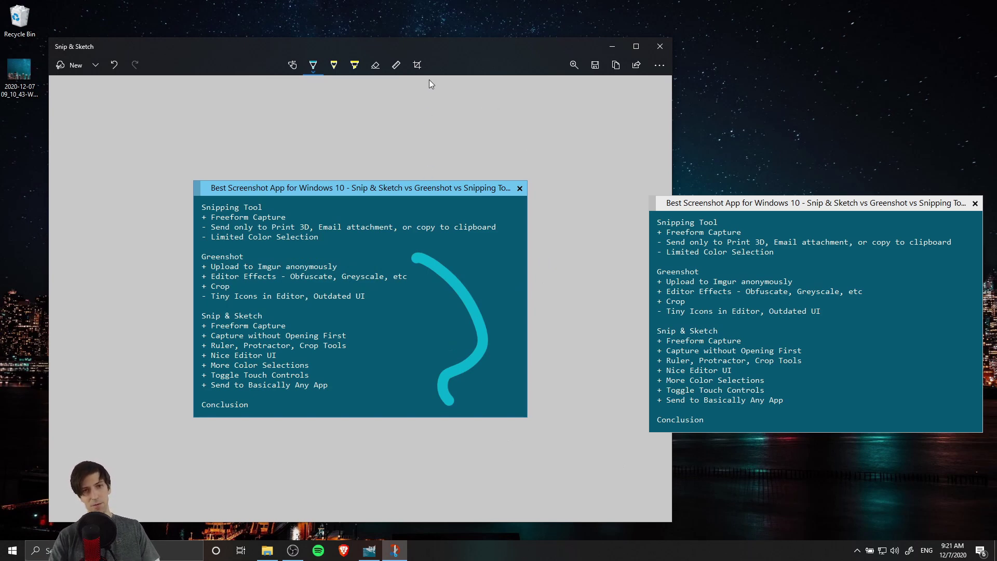
# - Show the ruler and draw three straight horizontal strokes along its edge at different heights on the captured notes
pyautogui.click(395, 66)
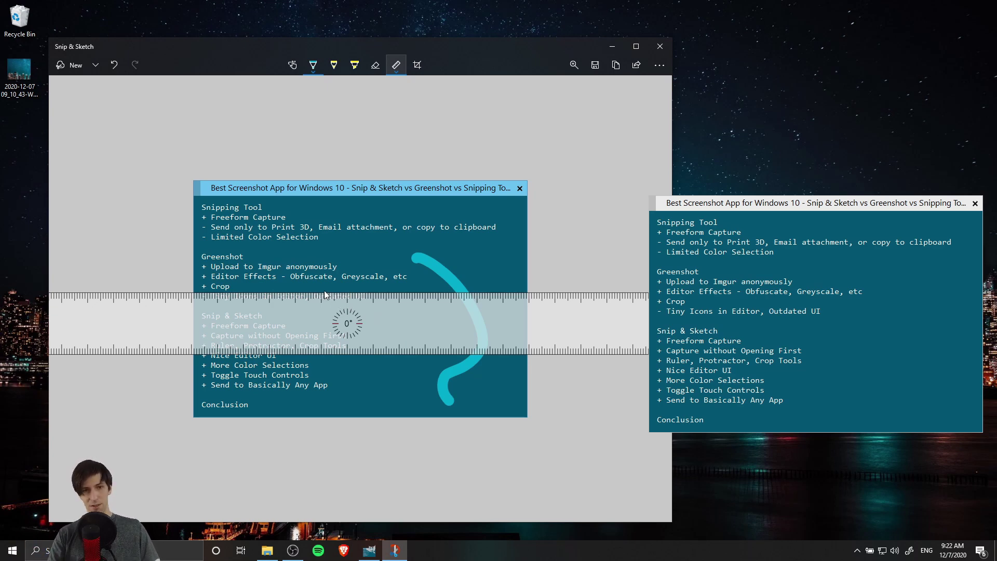
pyautogui.moveTo(324, 291); pyautogui.dragTo(369, 289)
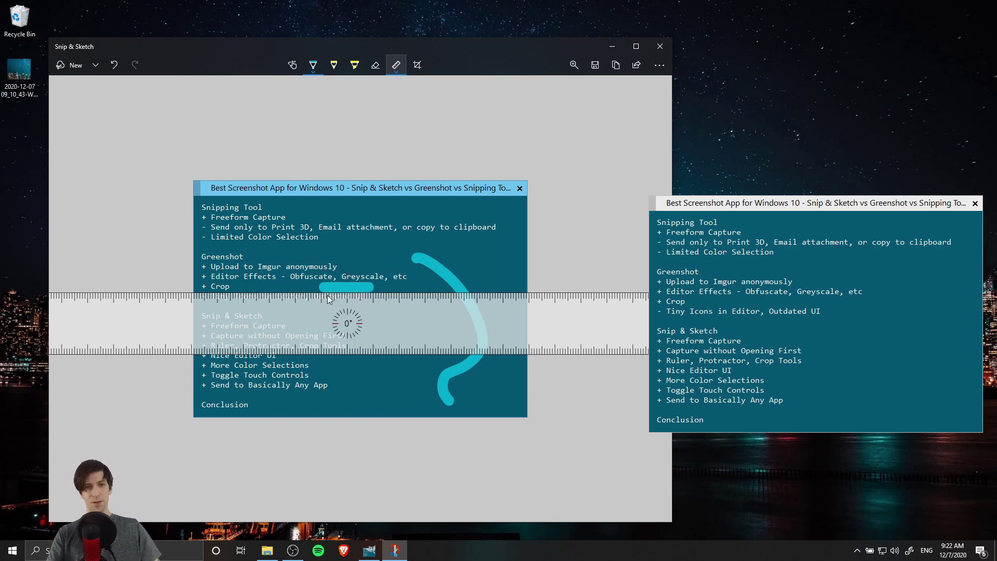
pyautogui.moveTo(440, 297); pyautogui.dragTo(440, 337)
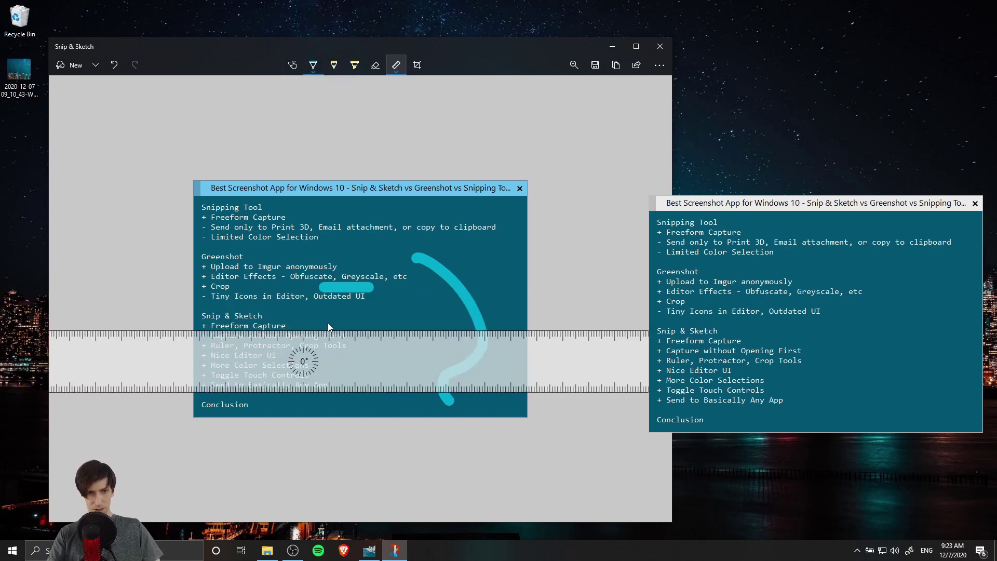
pyautogui.moveTo(350, 333)
pyautogui.mouseDown()
pyautogui.moveTo(468, 325)
pyautogui.moveTo(208, 332)
pyautogui.mouseUp()
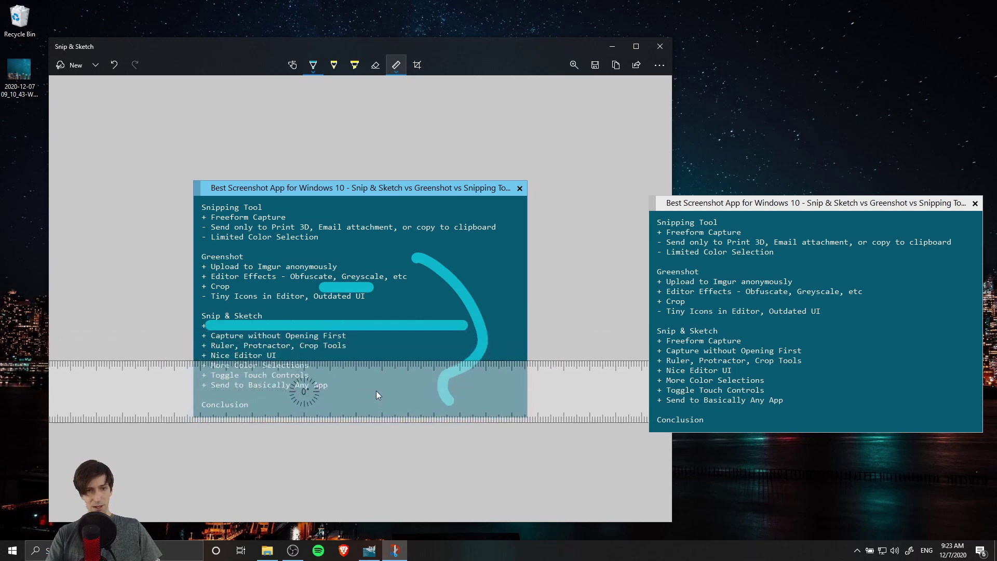
pyautogui.moveTo(268, 399)
pyautogui.mouseDown()
pyautogui.moveTo(401, 398)
pyautogui.moveTo(491, 465)
pyautogui.moveTo(387, 307)
pyautogui.mouseUp()
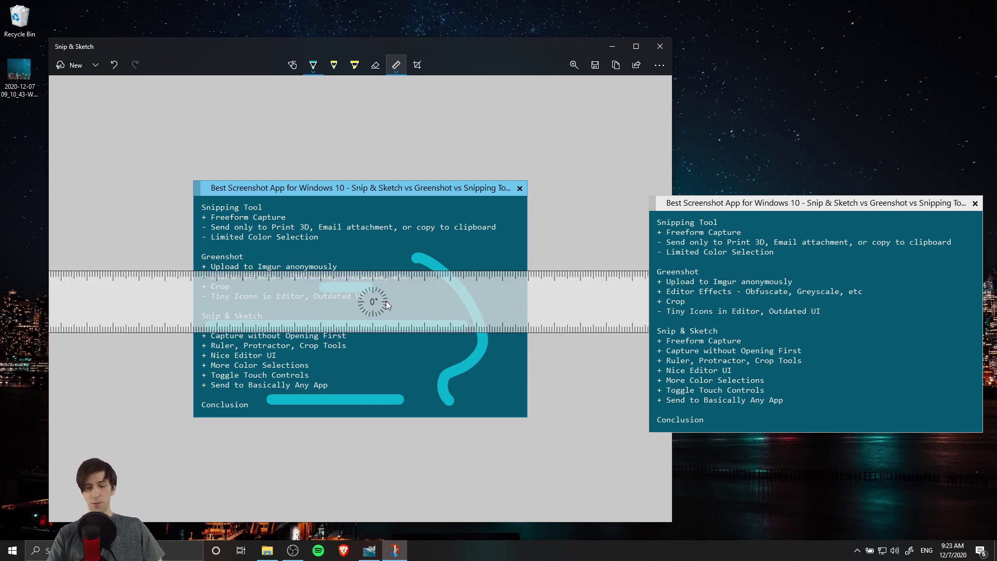
# - Rotate the ruler to 20° and draw a long diagonal stroke along its upper edge, moving the ruler away from the line
pyautogui.scroll(-14, 386, 302)
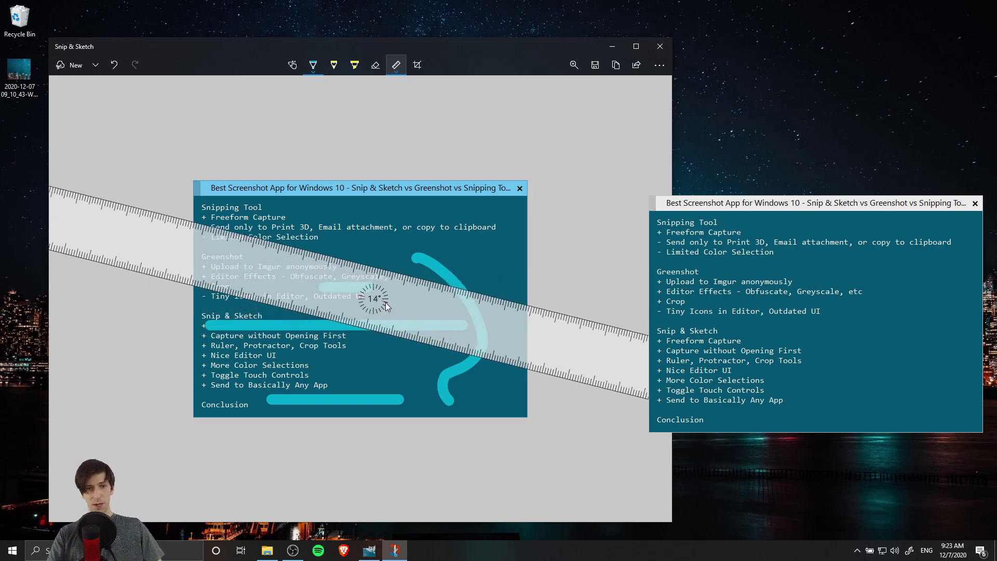
pyautogui.scroll(-6, 385, 302)
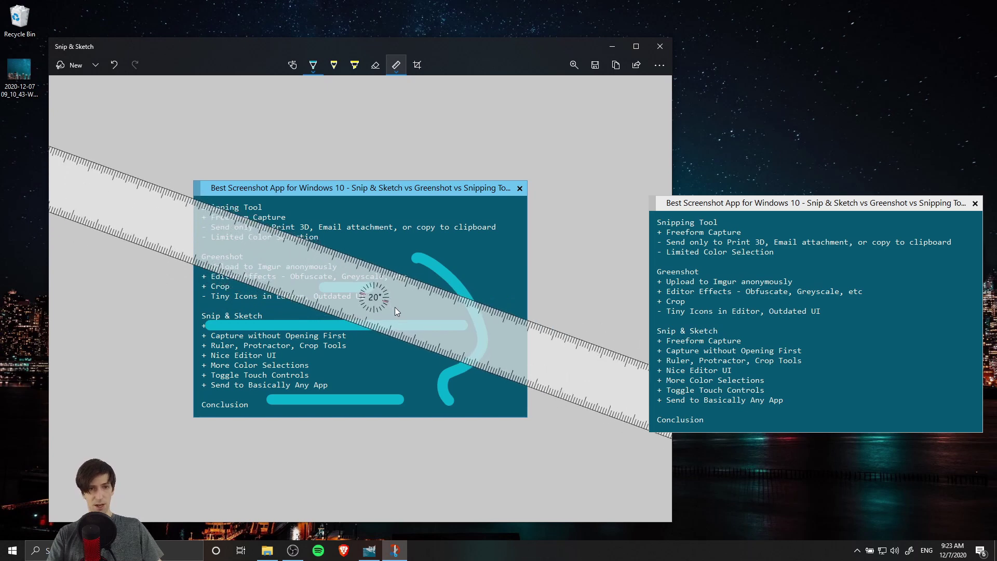
pyautogui.moveTo(253, 214); pyautogui.dragTo(658, 364)
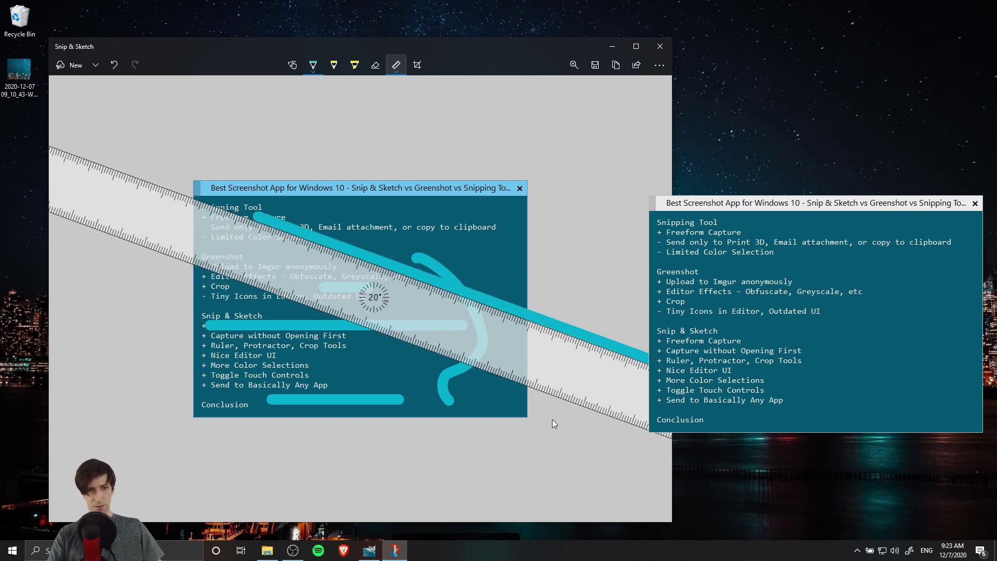
pyautogui.moveTo(551, 361); pyautogui.dragTo(516, 389)
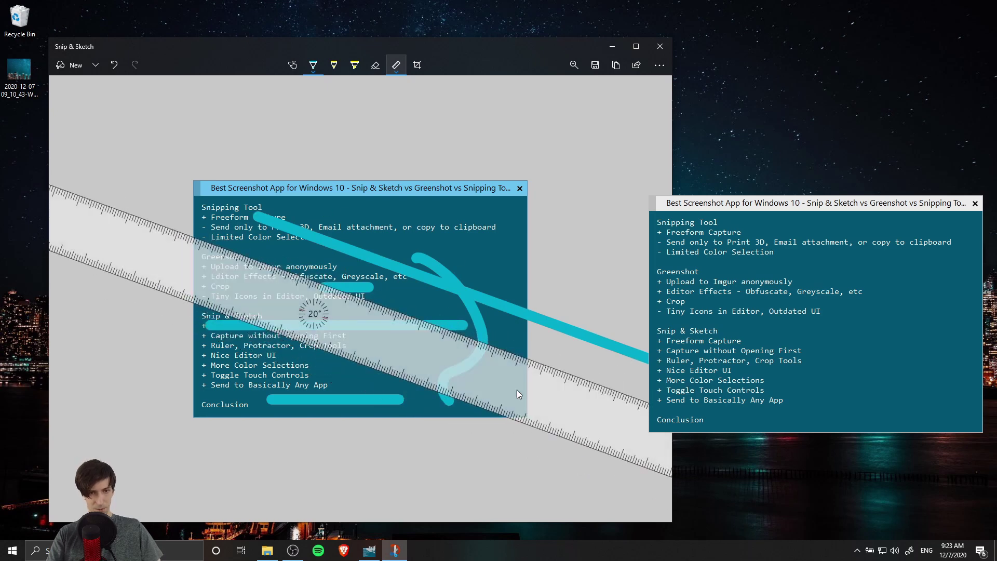
# - Switch to the protractor, shrink it over the Snip & Sketch notes, and draw a 45° arc along its upper edge
pyautogui.click(396, 66)
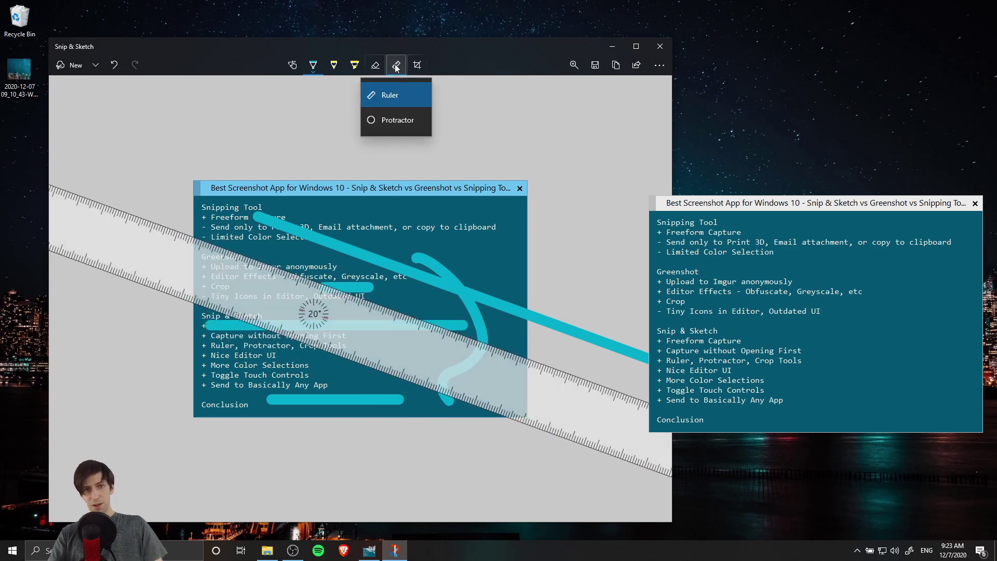
pyautogui.click(415, 131)
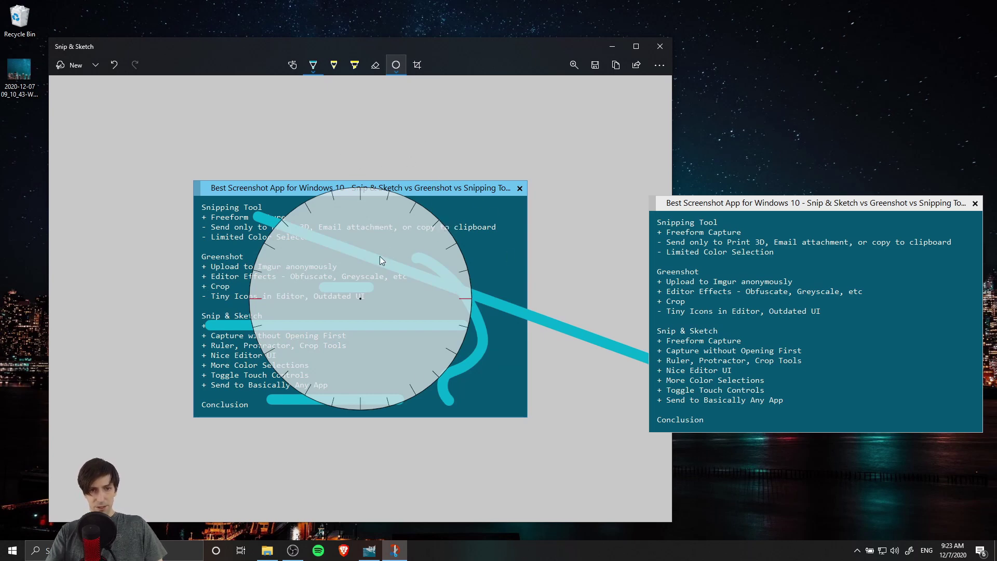
pyautogui.scroll(-5, 376, 318)
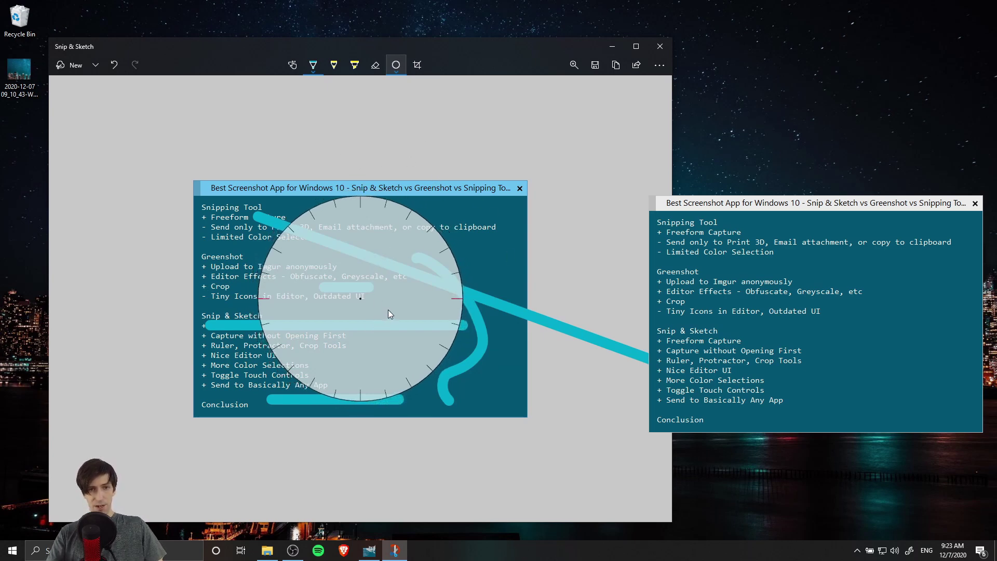
pyautogui.scroll(-10, 388, 309)
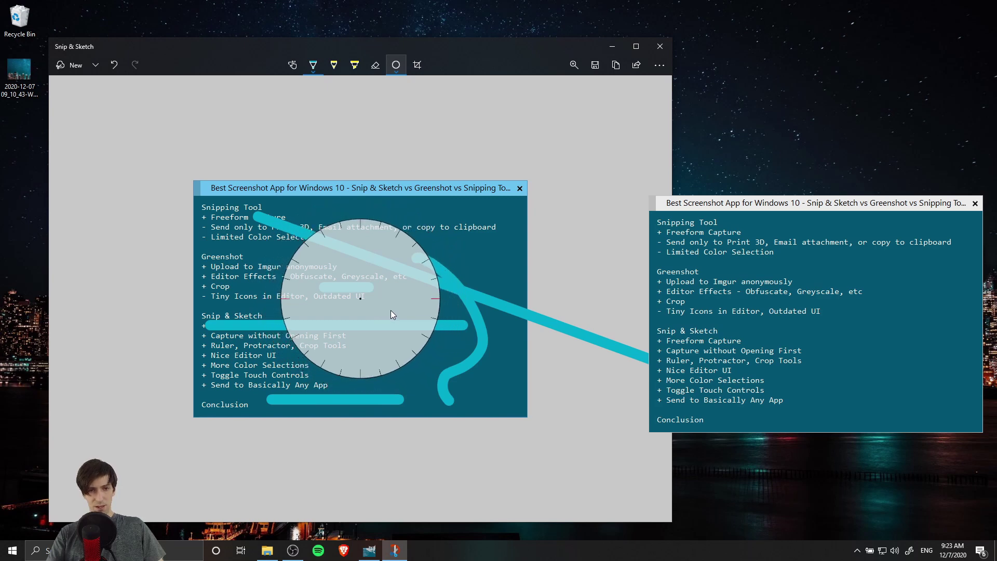
pyautogui.moveTo(391, 310); pyautogui.dragTo(319, 335)
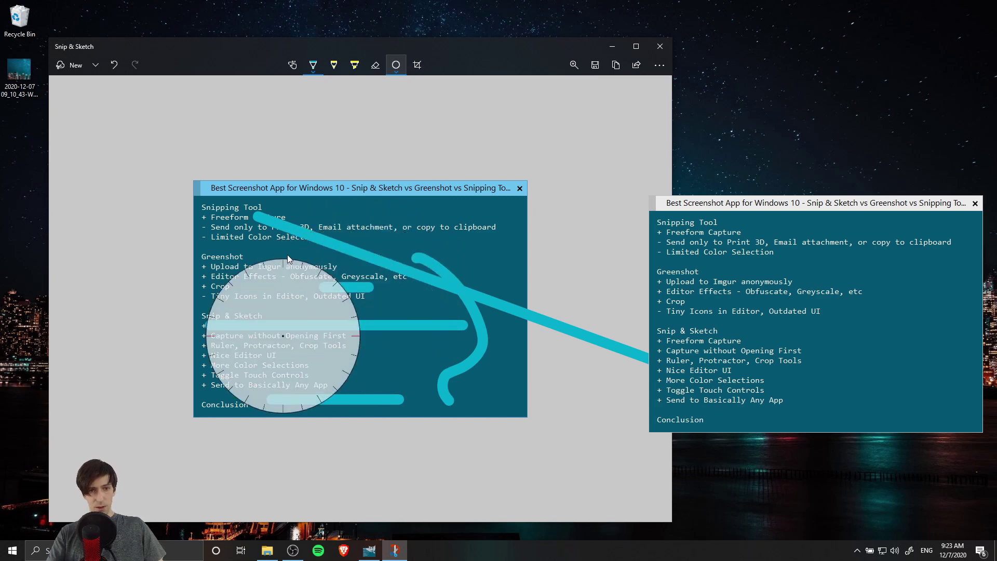
pyautogui.moveTo(284, 255); pyautogui.dragTo(348, 279)
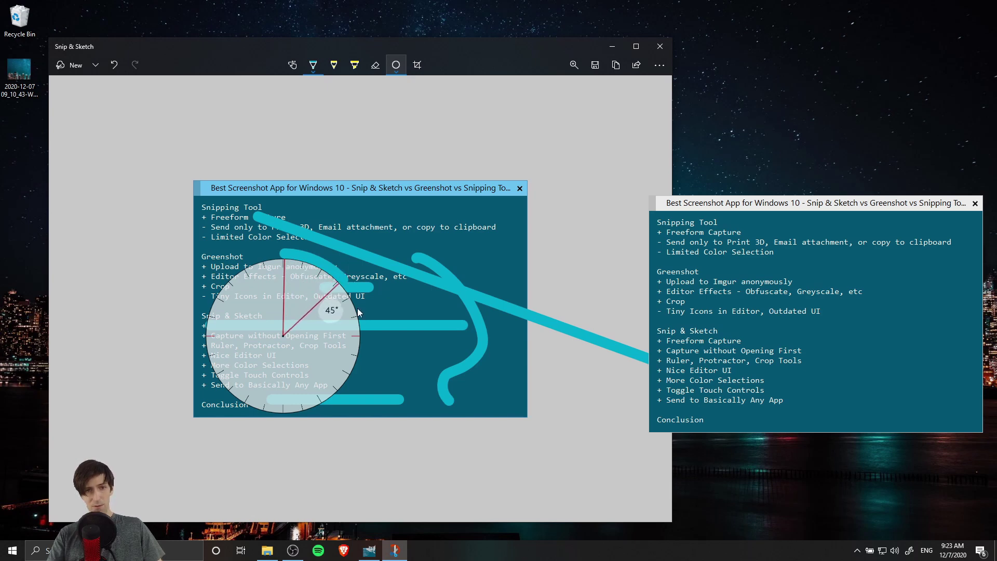
pyautogui.moveTo(328, 359); pyautogui.dragTo(350, 435)
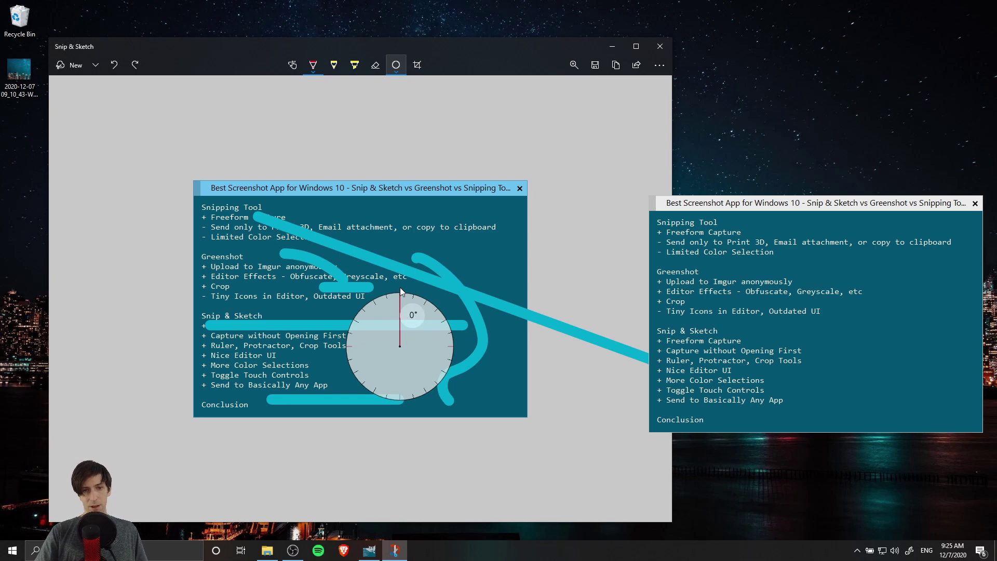
# - Draw a full red circle around the protractor's edge over the Snip & Sketch notes
pyautogui.moveTo(400, 289)
pyautogui.mouseDown()
pyautogui.moveTo(427, 298)
pyautogui.moveTo(455, 333)
pyautogui.moveTo(437, 383)
pyautogui.moveTo(407, 285)
pyautogui.mouseUp()
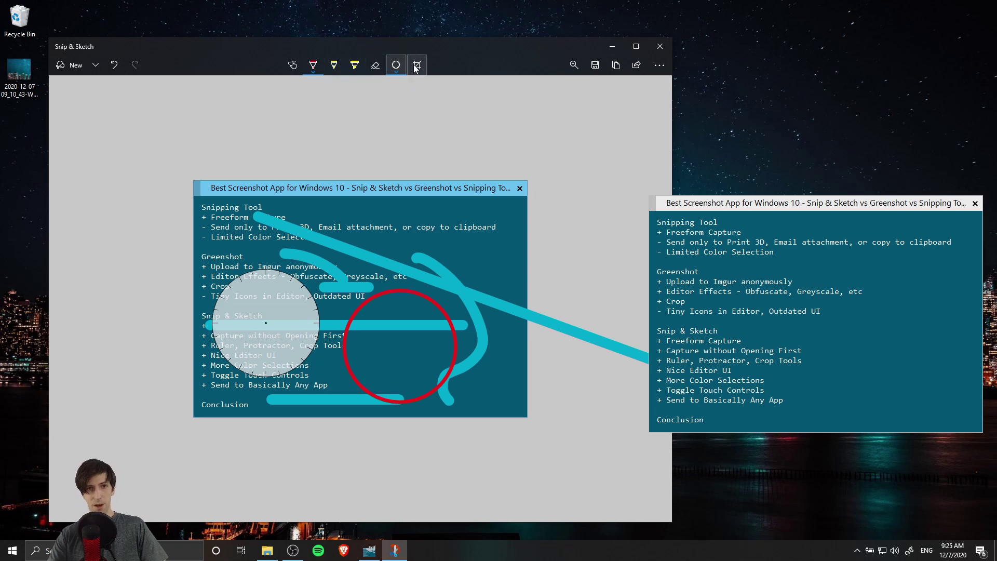
# - Crop the annotated capture to the area around the red circle, from the Tiny Icons line down, and apply the crop
pyautogui.click(417, 65)
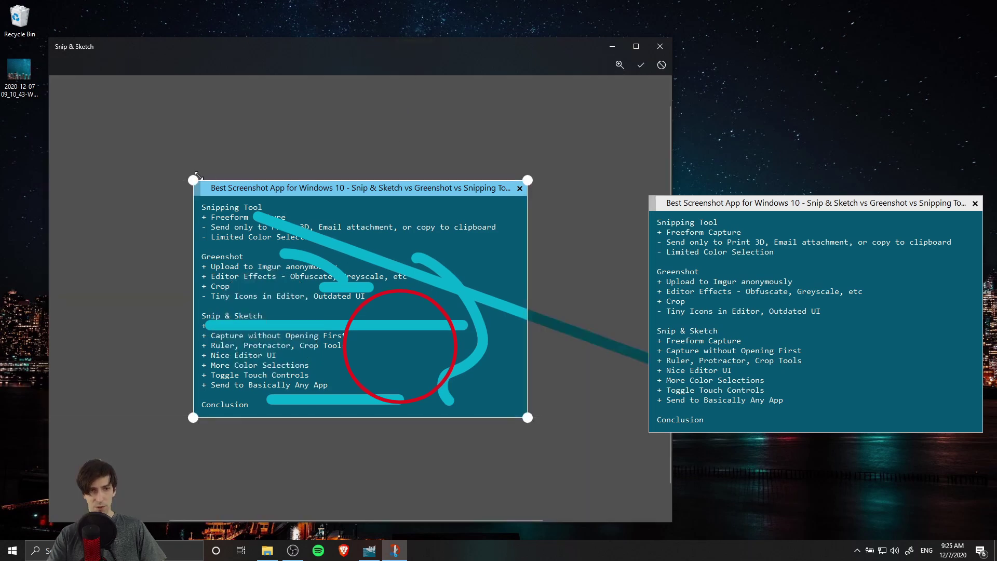
pyautogui.moveTo(195, 182); pyautogui.dragTo(299, 238)
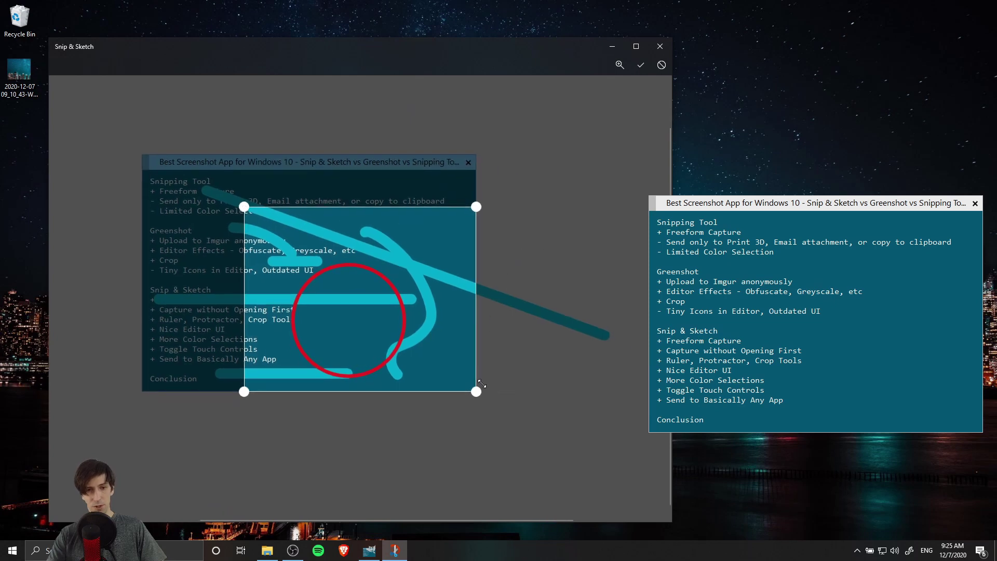
pyautogui.moveTo(470, 392); pyautogui.dragTo(439, 384)
pyautogui.moveTo(285, 207); pyautogui.dragTo(285, 251)
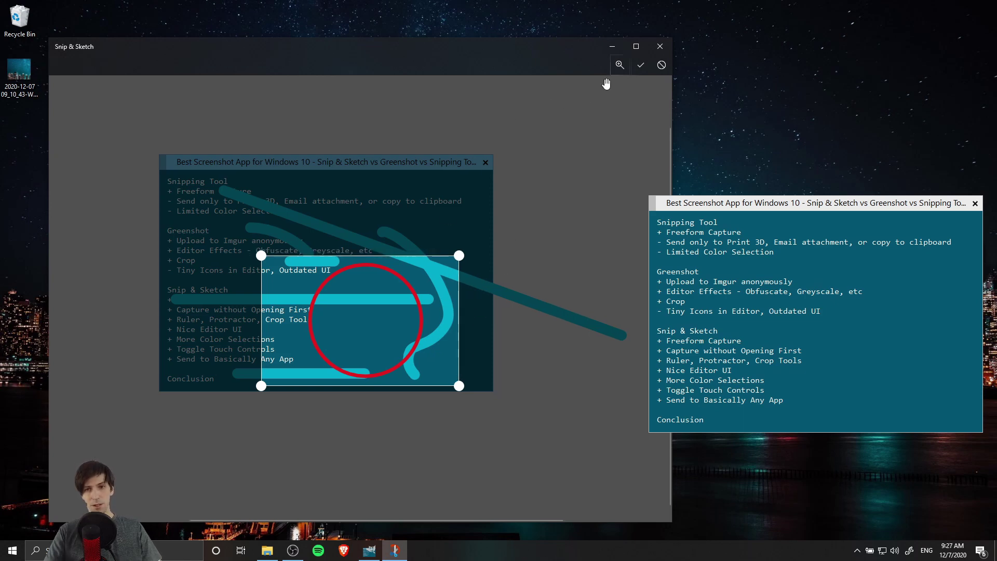
pyautogui.click(640, 66)
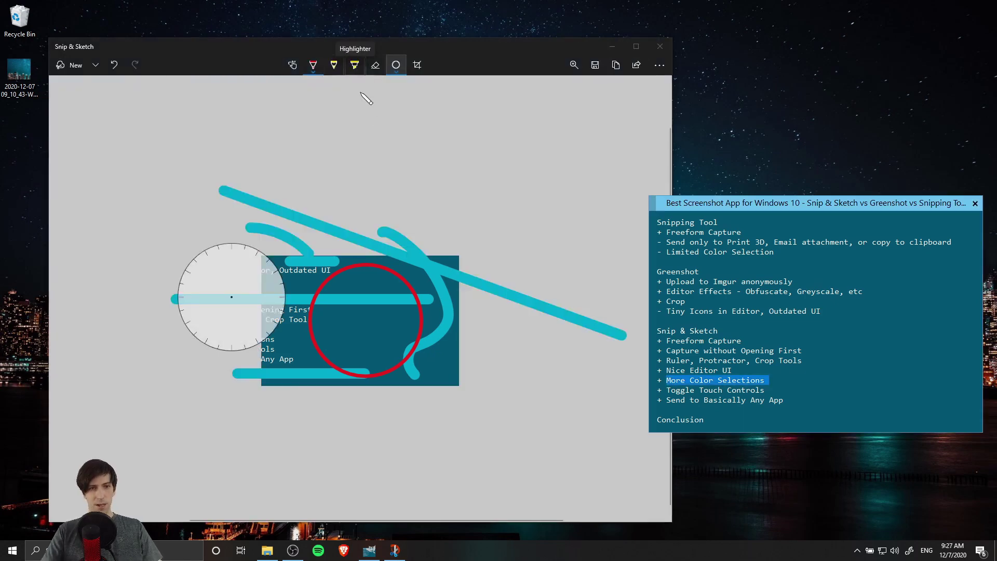
# - Examine the colour and size options of the highlighter, pencil and ballpoint pen, ending with the highlighter active
pyautogui.click(354, 65)
pyautogui.click(353, 63)
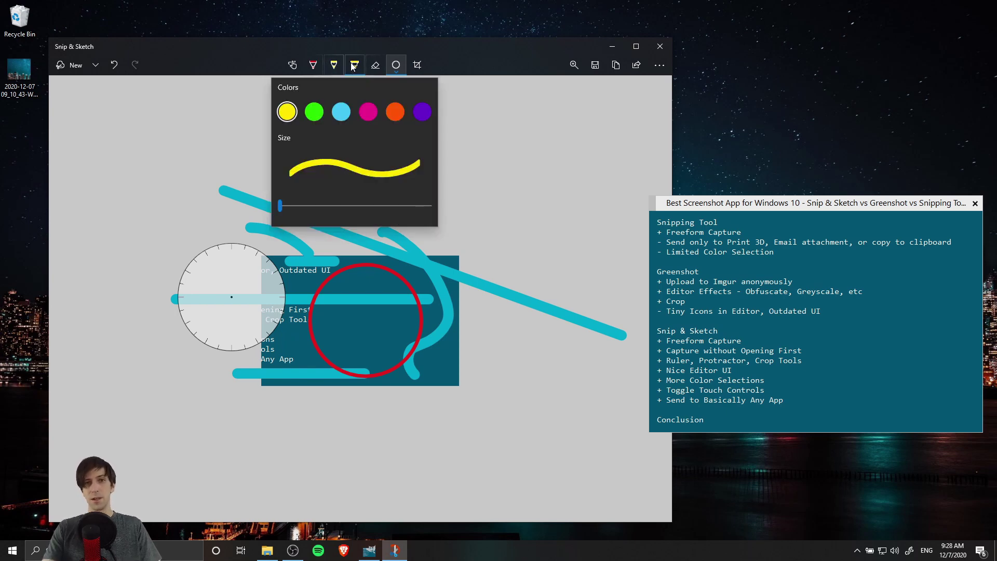
pyautogui.click(336, 66)
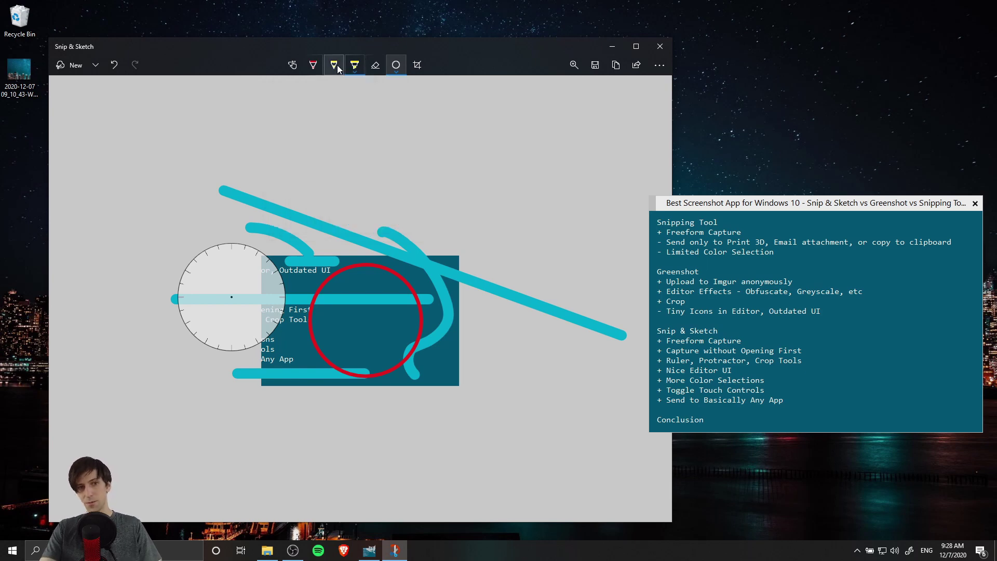
pyautogui.click(337, 65)
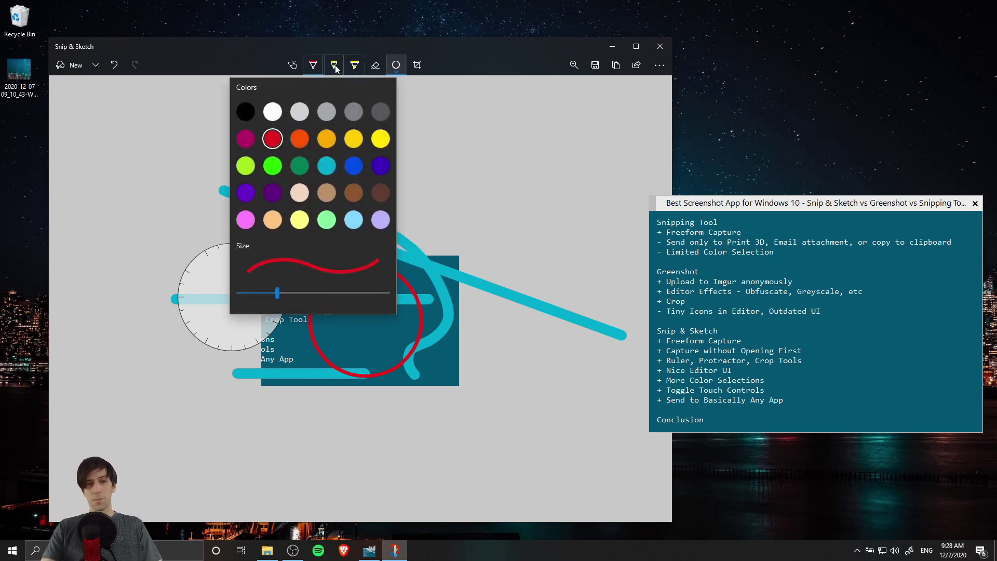
pyautogui.click(336, 67)
pyautogui.click(338, 67)
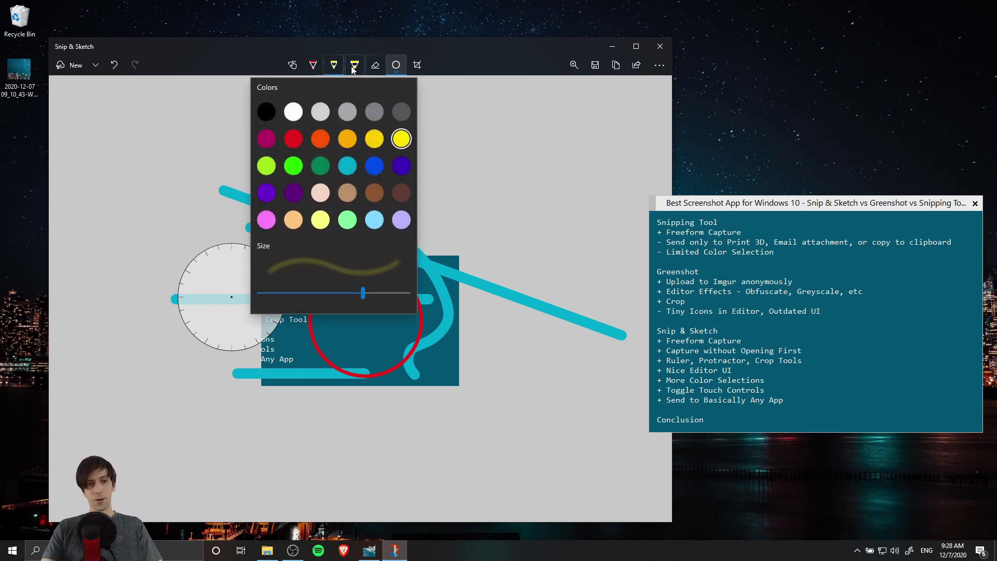
pyautogui.click(313, 66)
pyautogui.click(313, 65)
pyautogui.click(334, 65)
pyautogui.click(334, 66)
pyautogui.click(359, 63)
pyautogui.click(360, 63)
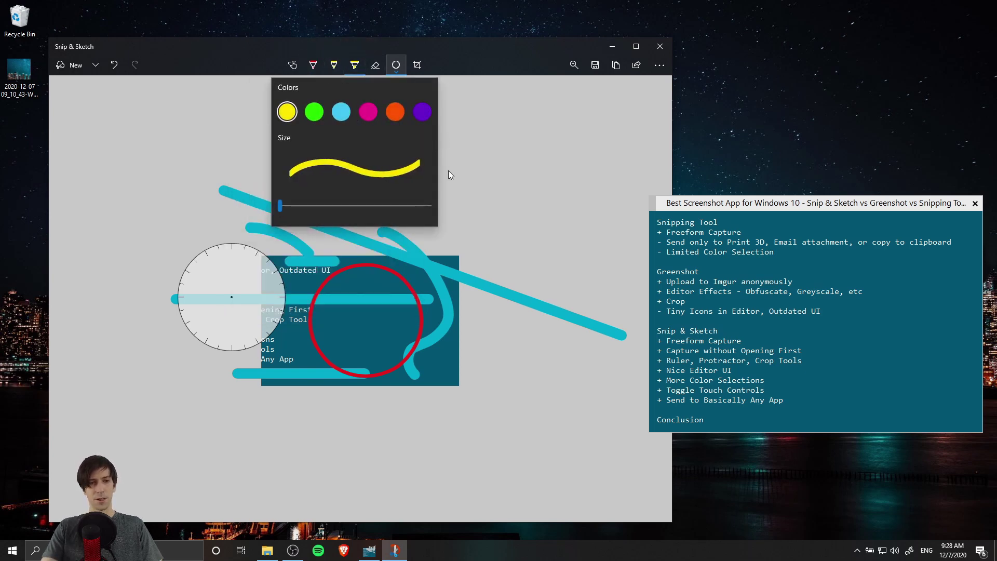
pyautogui.click(360, 70)
pyautogui.click(360, 70)
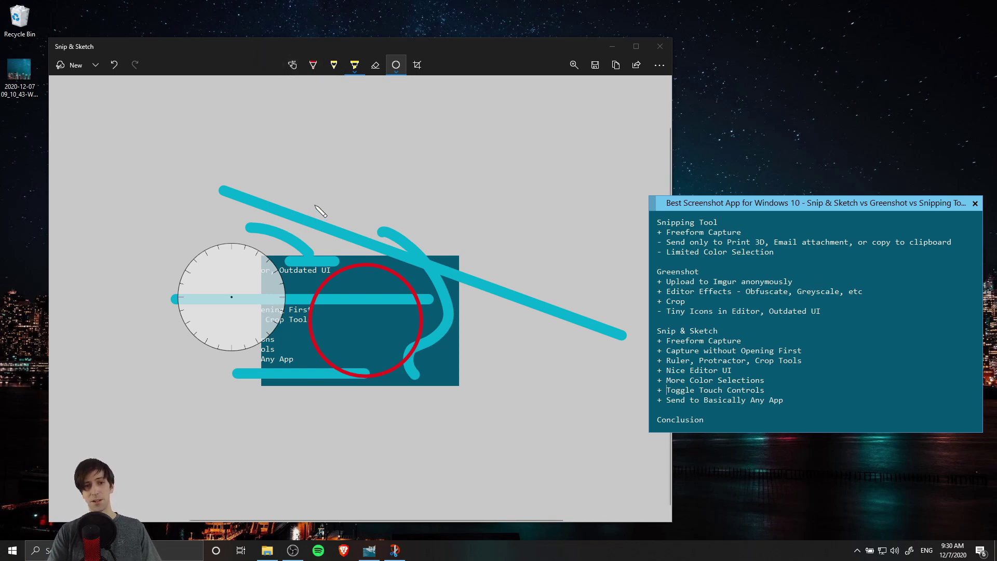
# - Rotate the ruler to 20° and draw a yellow highlighter stroke along its upper edge across the cropped capture
pyautogui.scroll(-10, 397, 332)
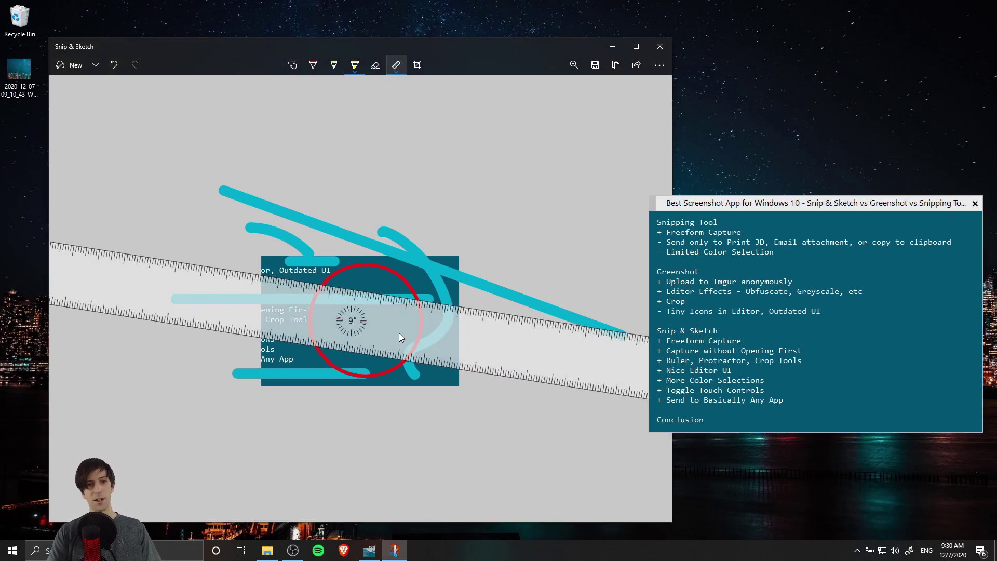
pyautogui.scroll(-3, 387, 337)
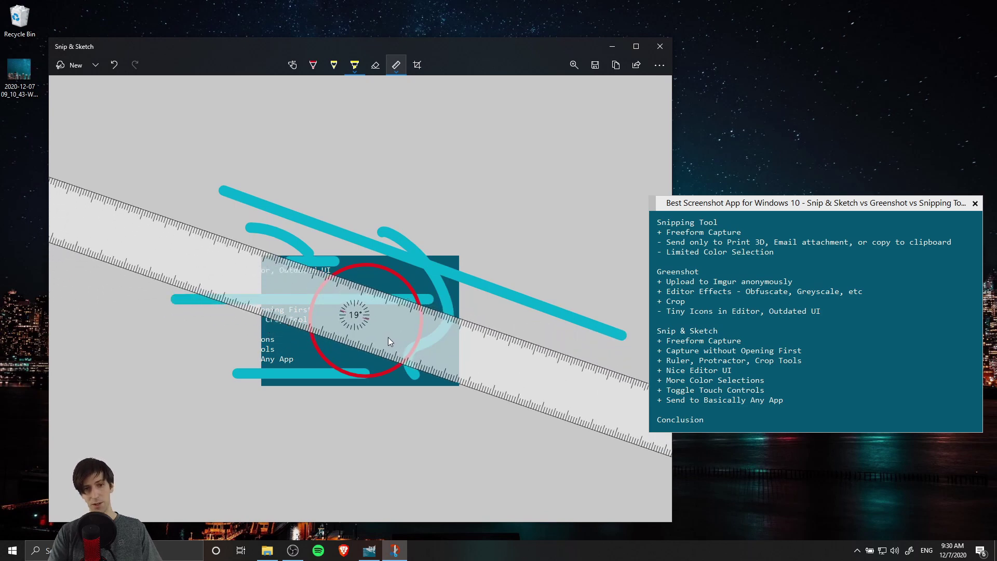
pyautogui.moveTo(234, 227); pyautogui.dragTo(494, 331)
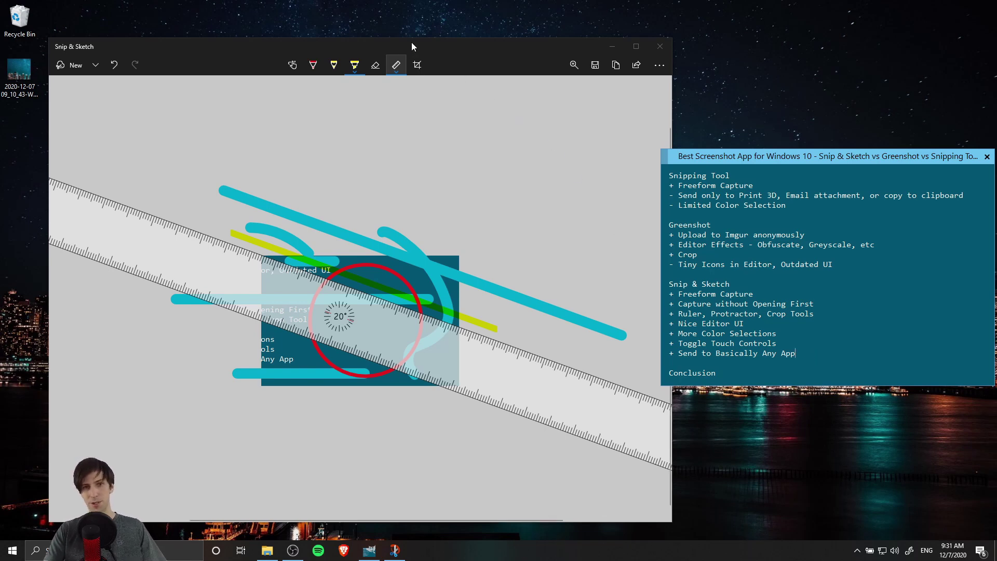
# - View the sharing options for the annotated capture and highlight the note "Upload to Imgur anonymously" for comparison
pyautogui.moveTo(466, 49); pyautogui.dragTo(441, 49)
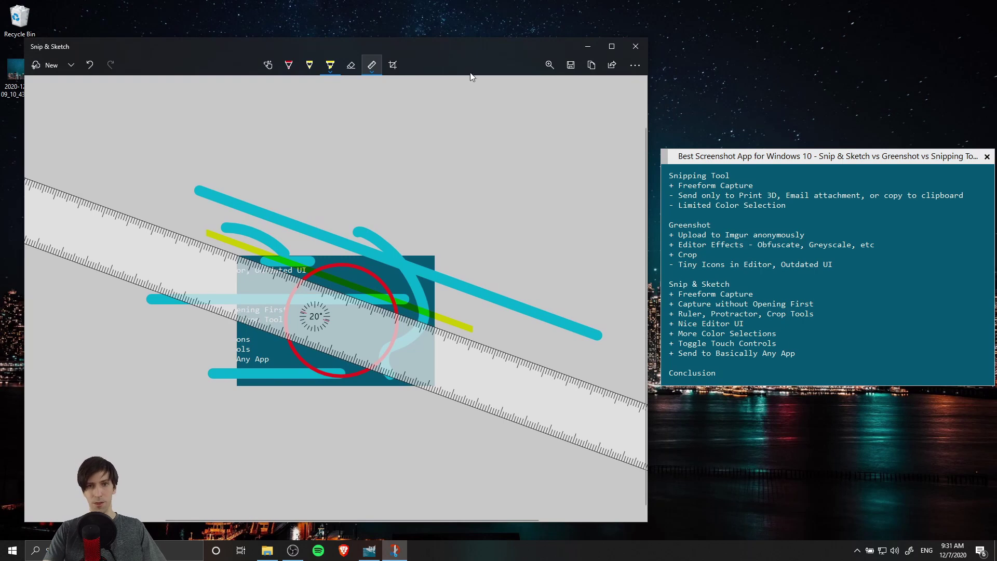
pyautogui.click(609, 68)
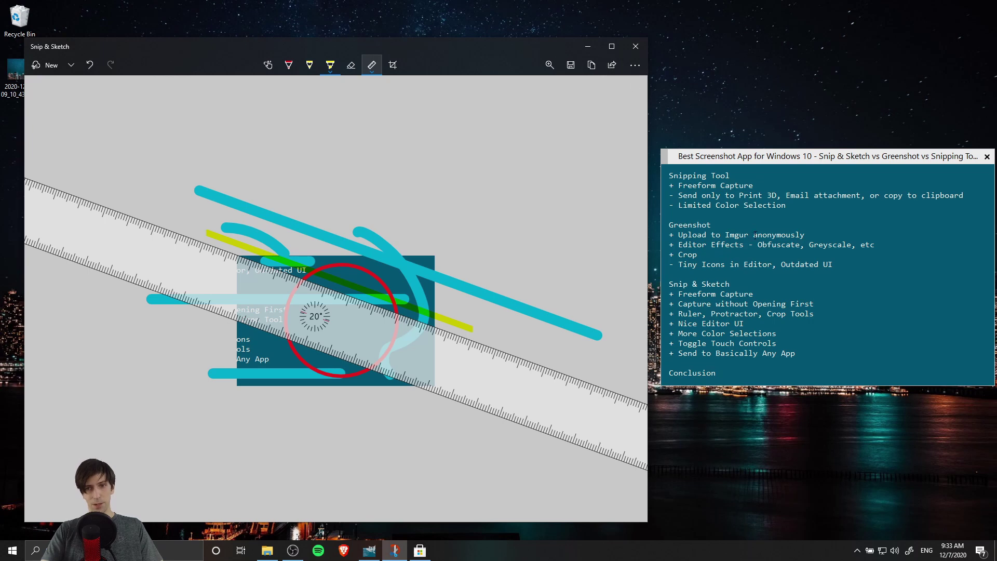
pyautogui.moveTo(678, 235); pyautogui.dragTo(813, 238)
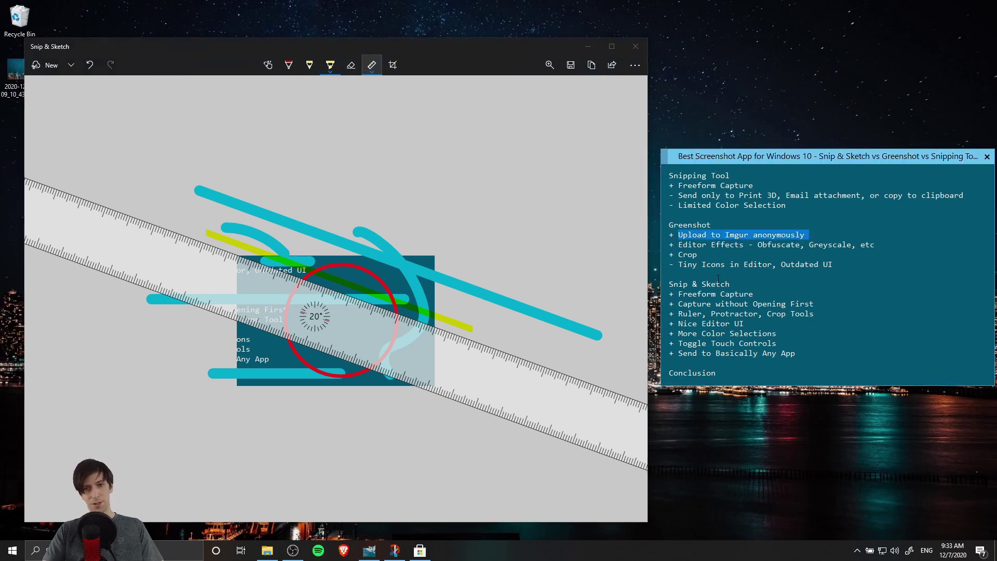
pyautogui.click(609, 72)
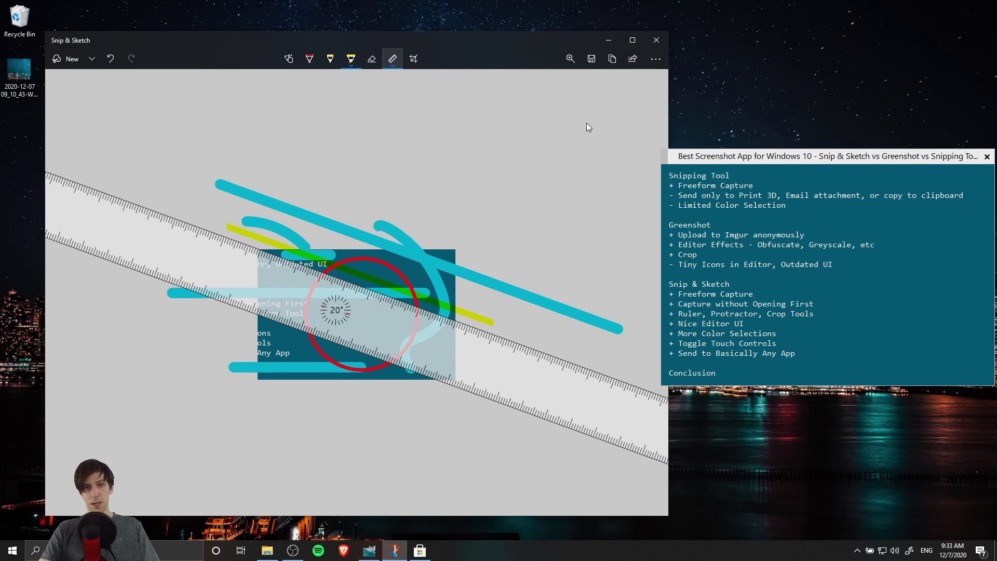
# - Copy the annotated capture and paste it into a new 644x457 image in GIMP
pyautogui.click(611, 60)
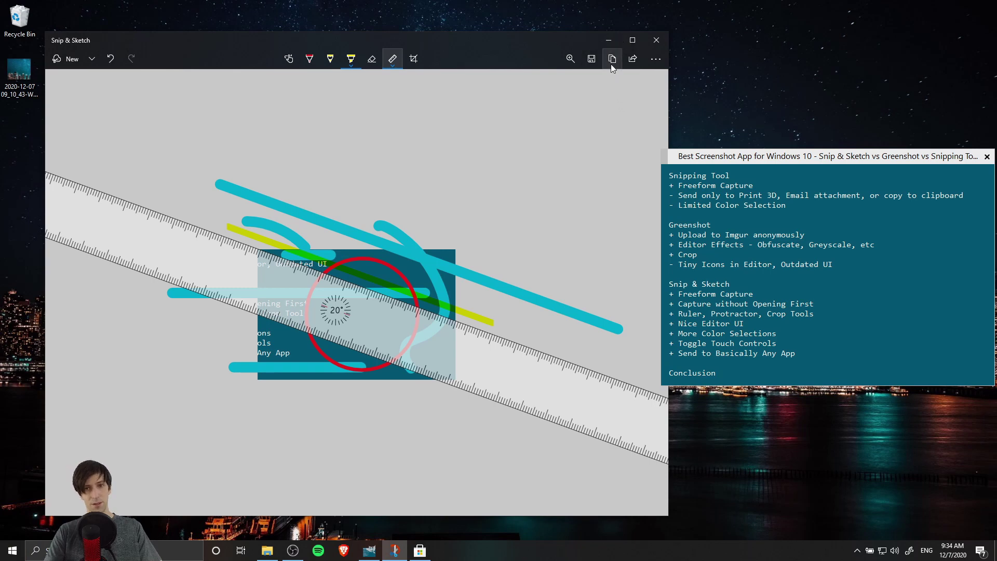
pyautogui.hotkey('ctrl', 'c')
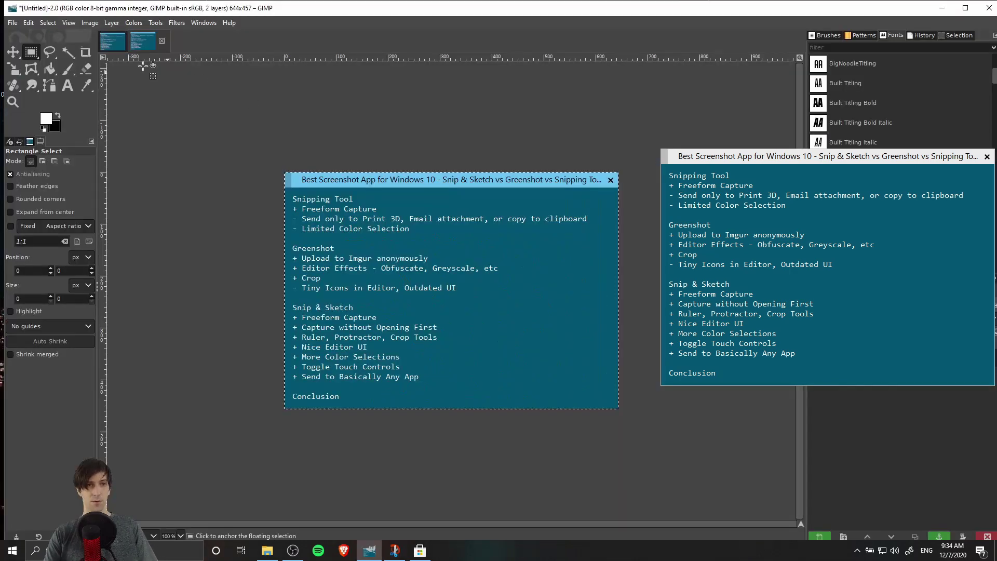
pyautogui.click(12, 23)
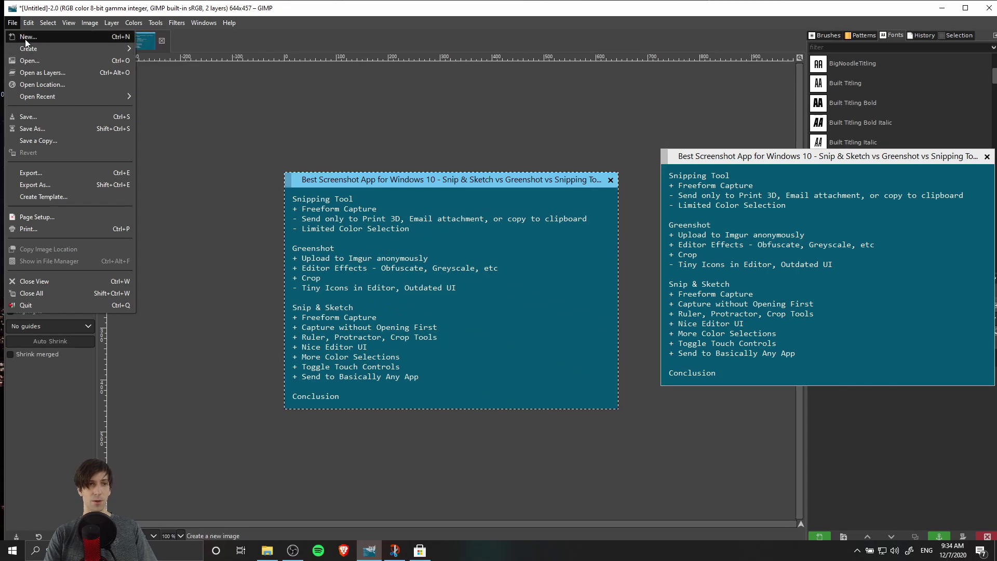
pyautogui.click(24, 35)
pyautogui.click(235, 151)
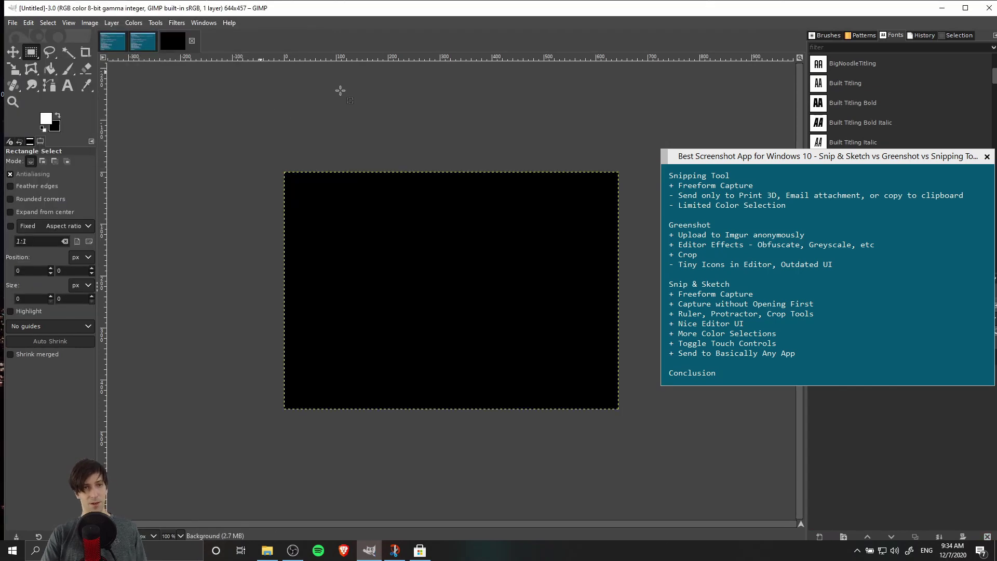
pyautogui.hotkey('ctrl', 'v')
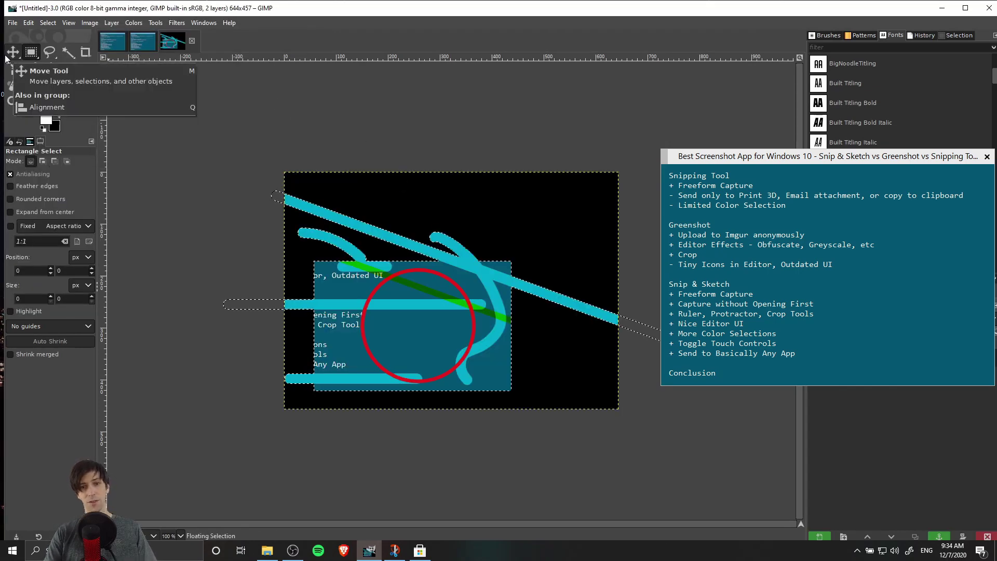
# - Reposition the pasted capture on the GIMP canvas with the Move tool and compare it with the original in Snip & Sketch
pyautogui.click(13, 52)
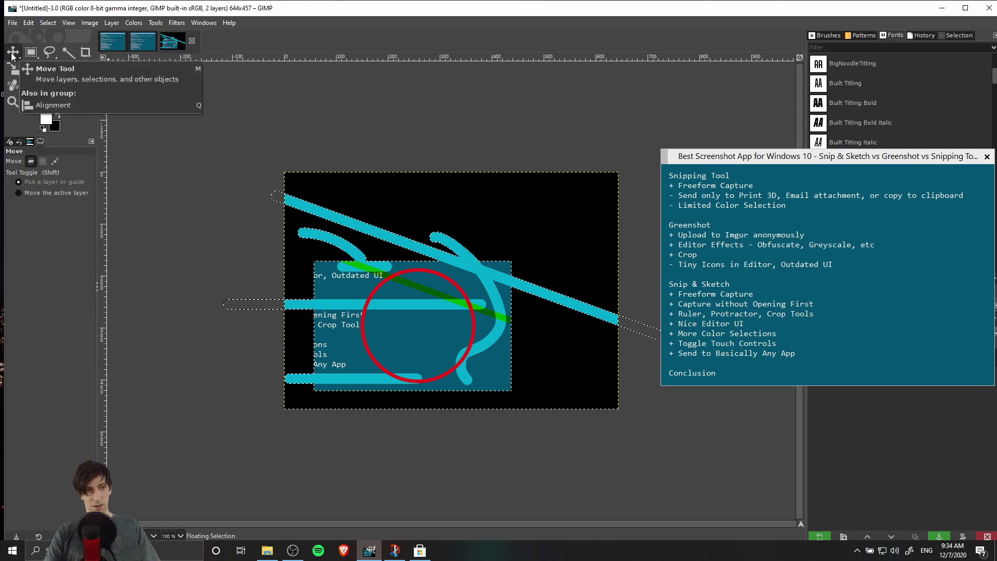
pyautogui.moveTo(449, 269); pyautogui.dragTo(513, 281)
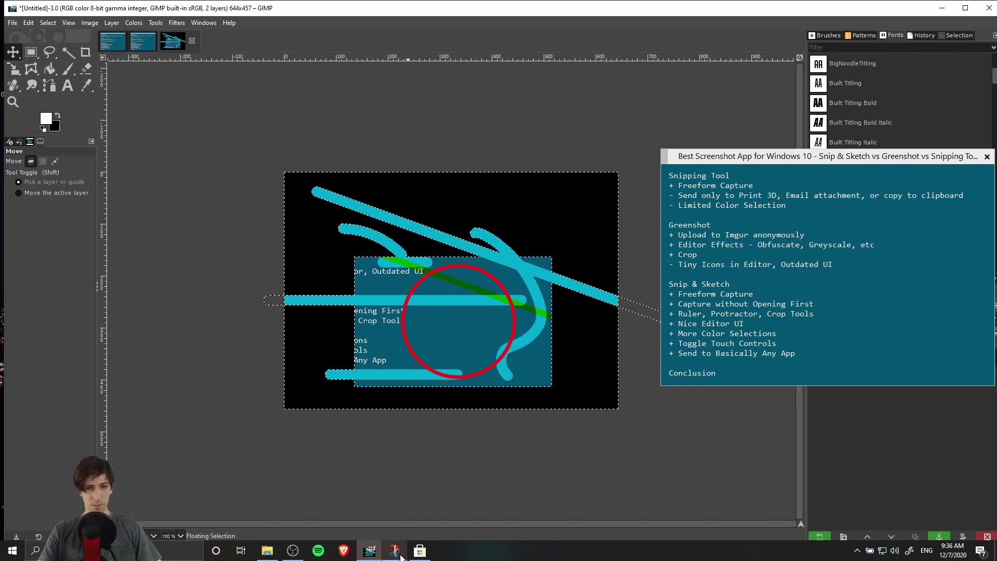
pyautogui.click(396, 552)
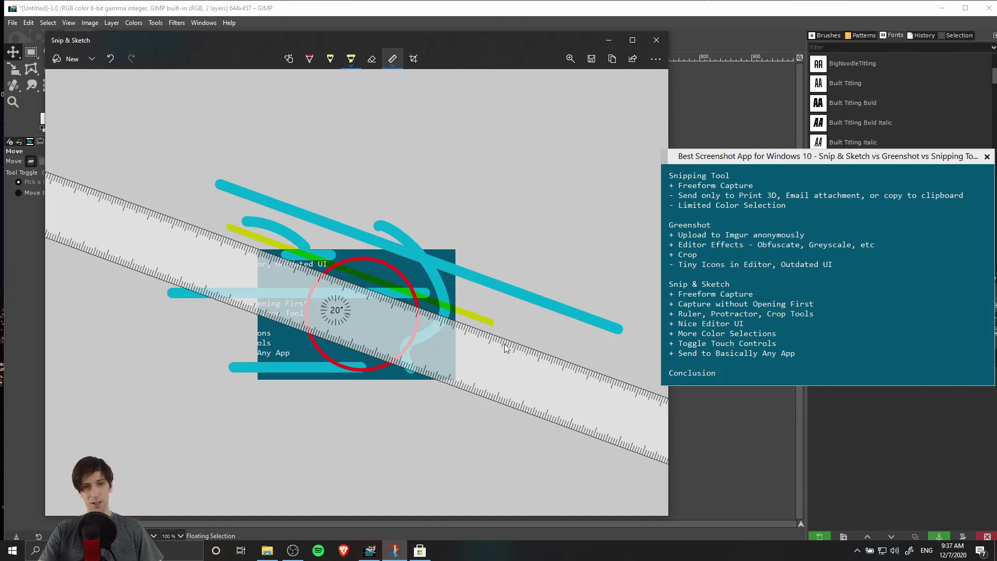
pyautogui.click(369, 551)
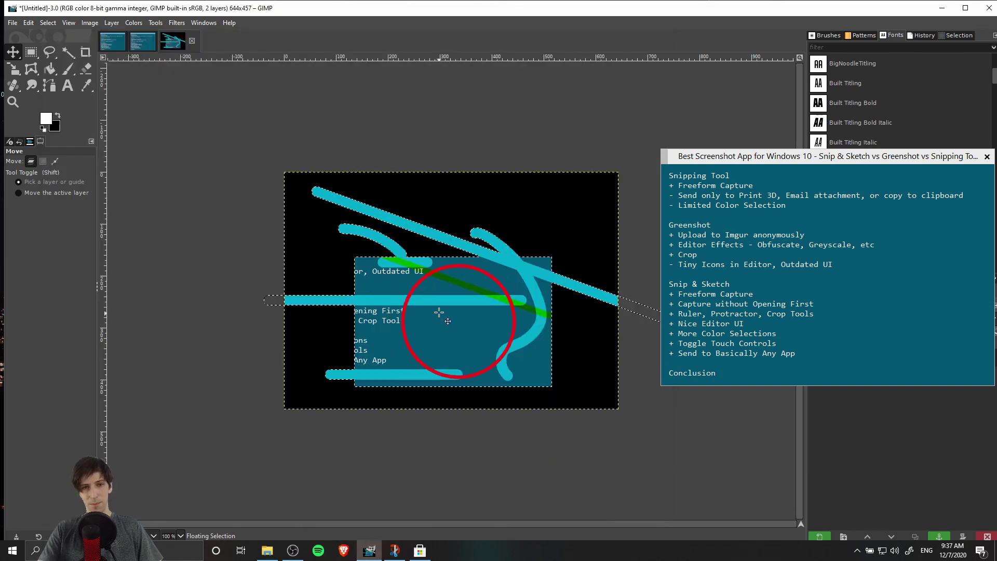
pyautogui.moveTo(450, 329)
pyautogui.mouseDown()
pyautogui.moveTo(461, 330)
pyautogui.moveTo(451, 331)
pyautogui.mouseUp()
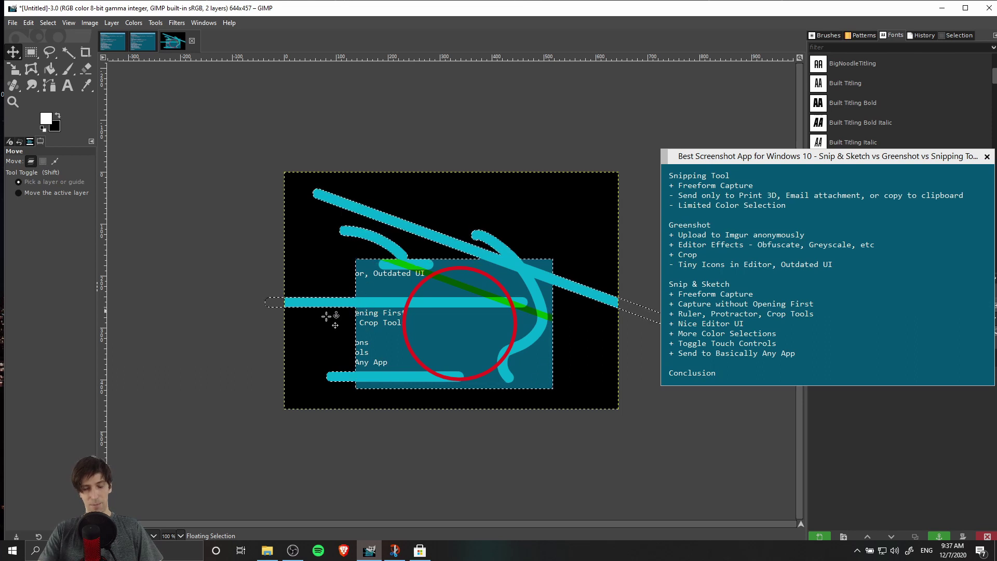
pyautogui.moveTo(326, 316); pyautogui.dragTo(334, 315)
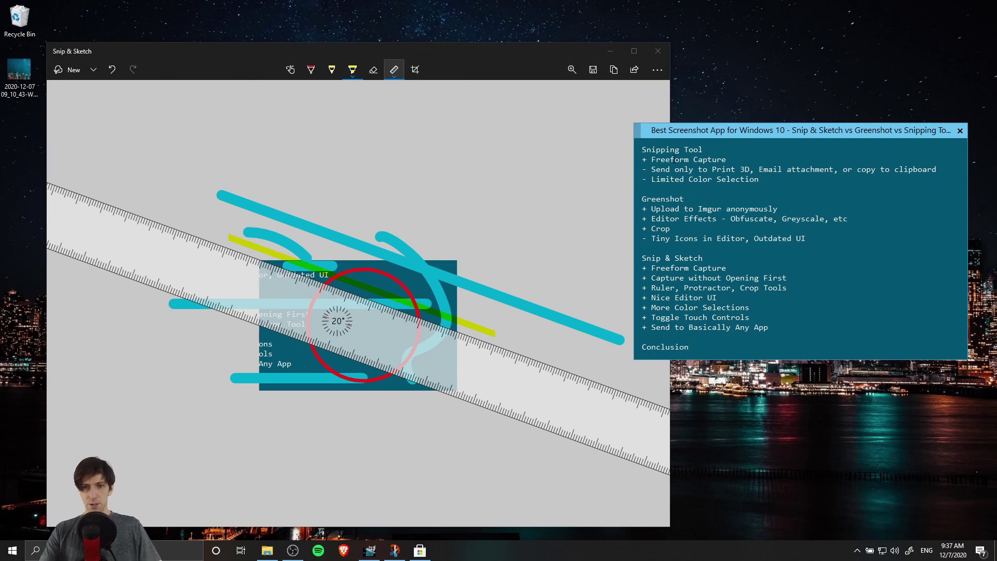
# - Move the notes window clear of the Snip & Sketch window and review its Snipping Tool and Greenshot points, including the editor effects
pyautogui.moveTo(664, 131); pyautogui.dragTo(708, 138)
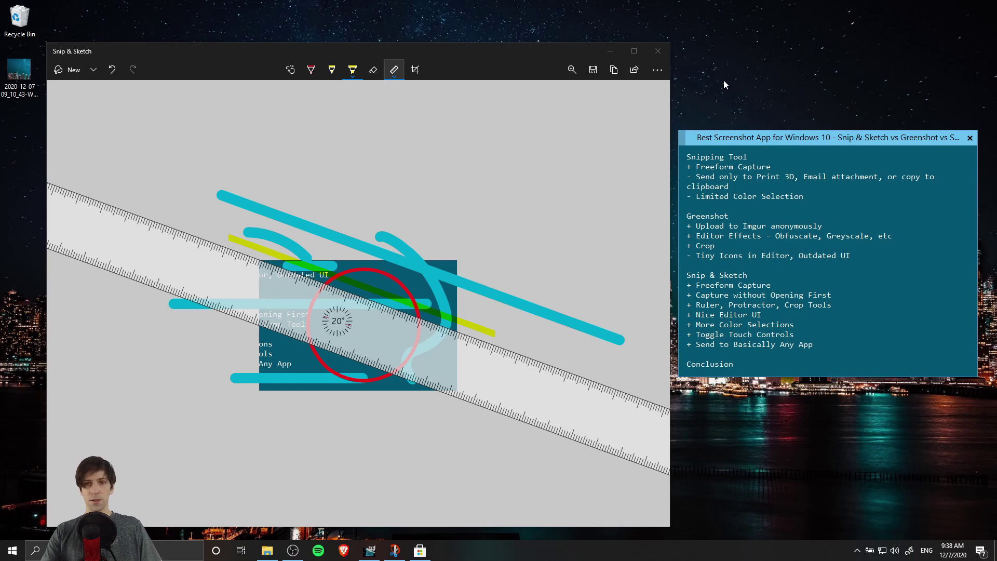
pyautogui.moveTo(691, 157); pyautogui.dragTo(823, 198)
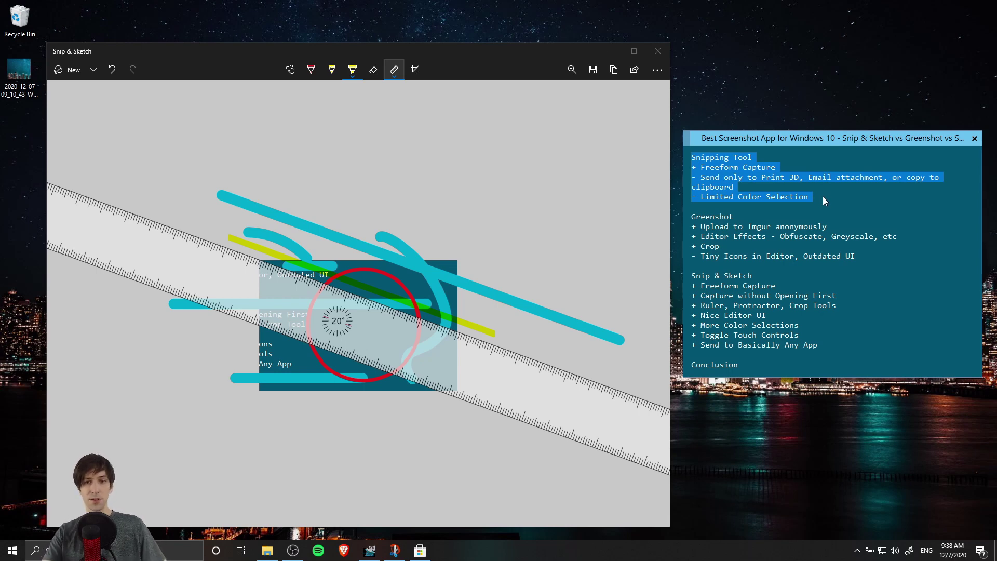
pyautogui.click(822, 196)
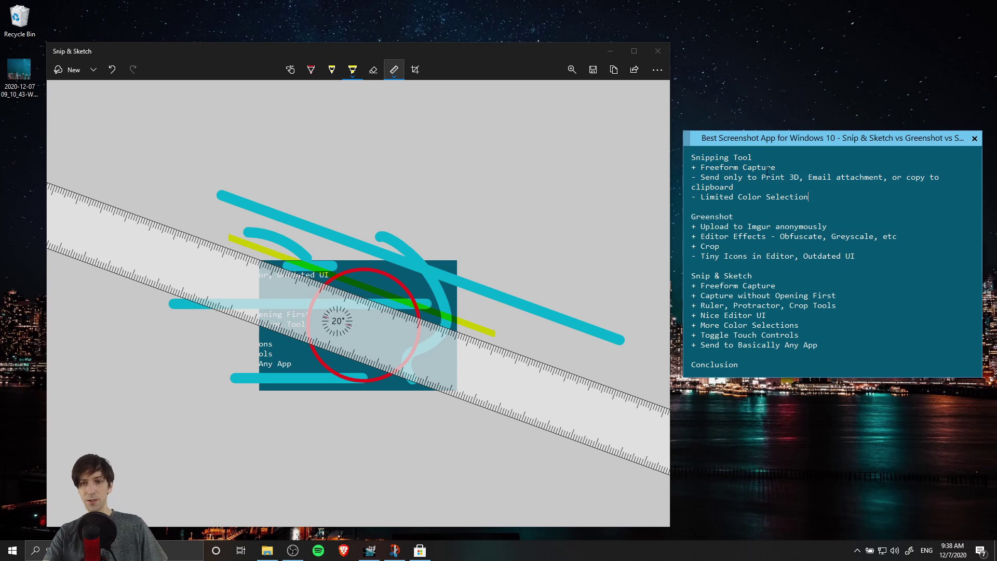
pyautogui.moveTo(693, 217); pyautogui.dragTo(870, 260)
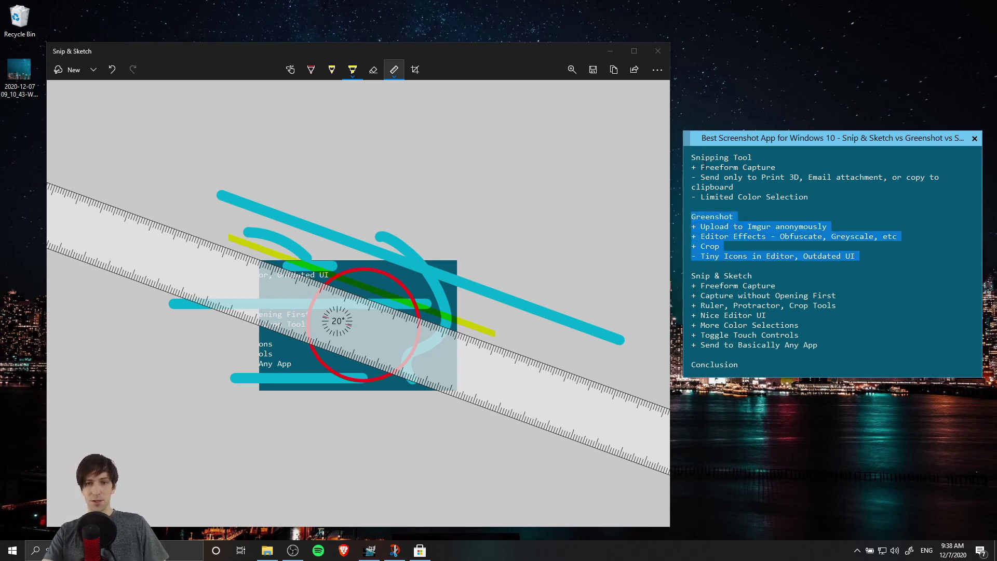
pyautogui.click(849, 230)
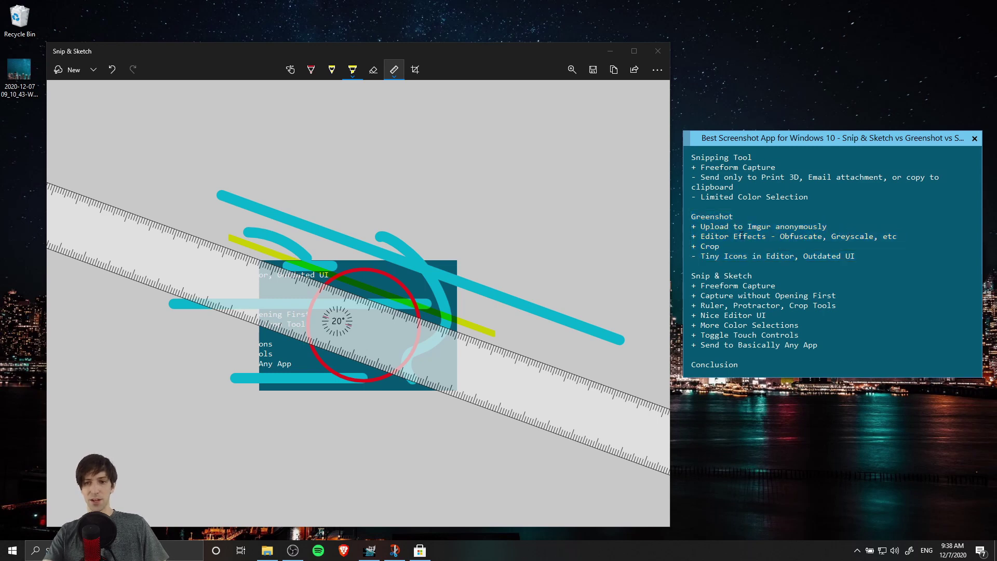
pyautogui.moveTo(737, 236); pyautogui.dragTo(902, 236)
pyautogui.click(916, 237)
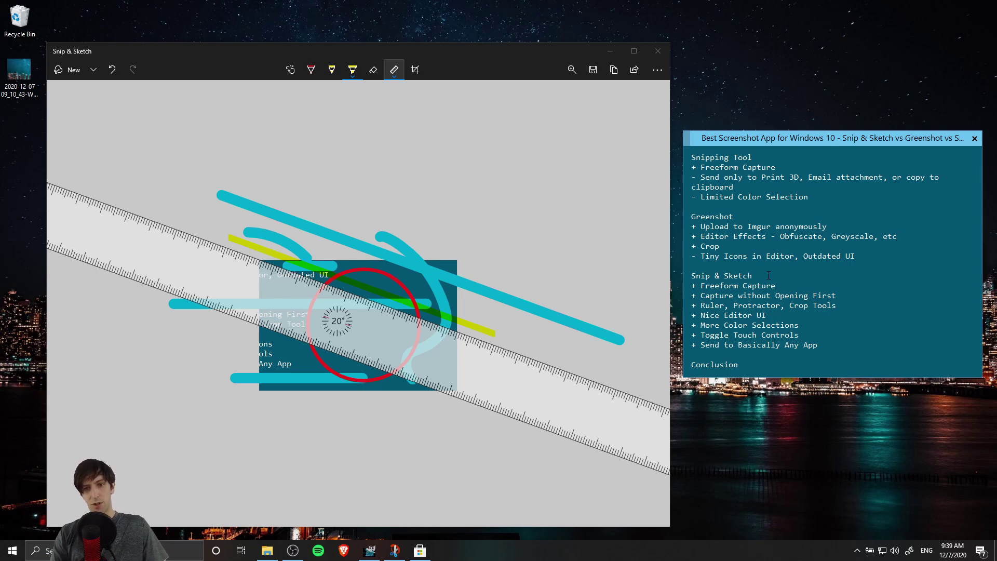
# - Highlight the Snip & Sketch notes "Ruler, Protractor", "Nice Editor UI" and "Toggle Touch Controls", and compare them with the editor's drawing tools
pyautogui.moveTo(701, 305); pyautogui.dragTo(780, 307)
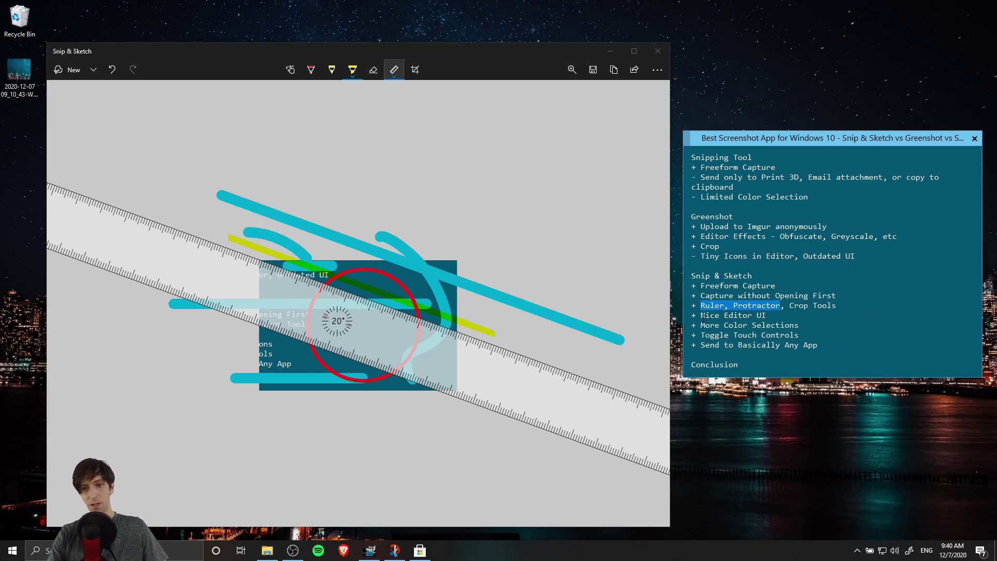
pyautogui.moveTo(701, 316); pyautogui.dragTo(770, 315)
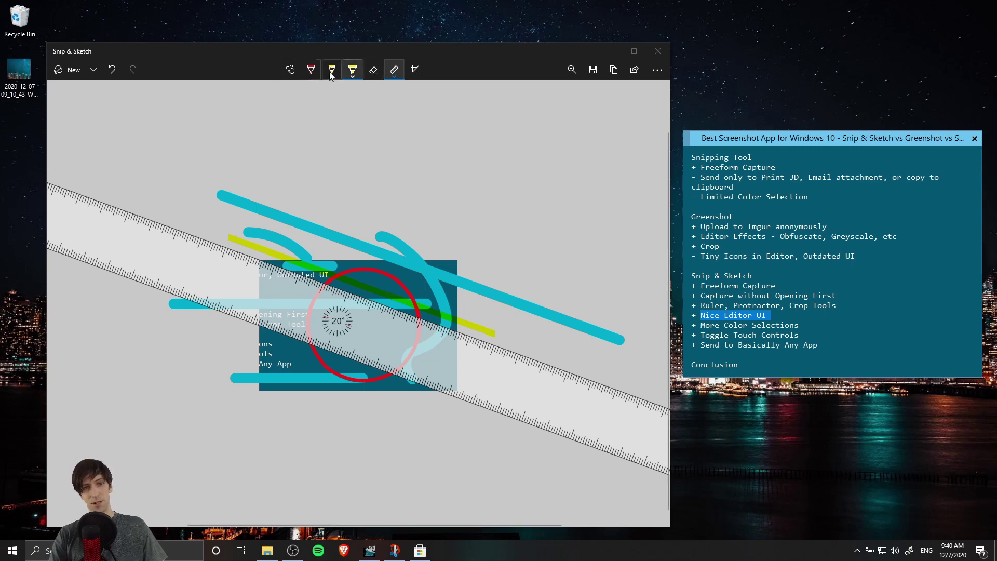
pyautogui.click(351, 75)
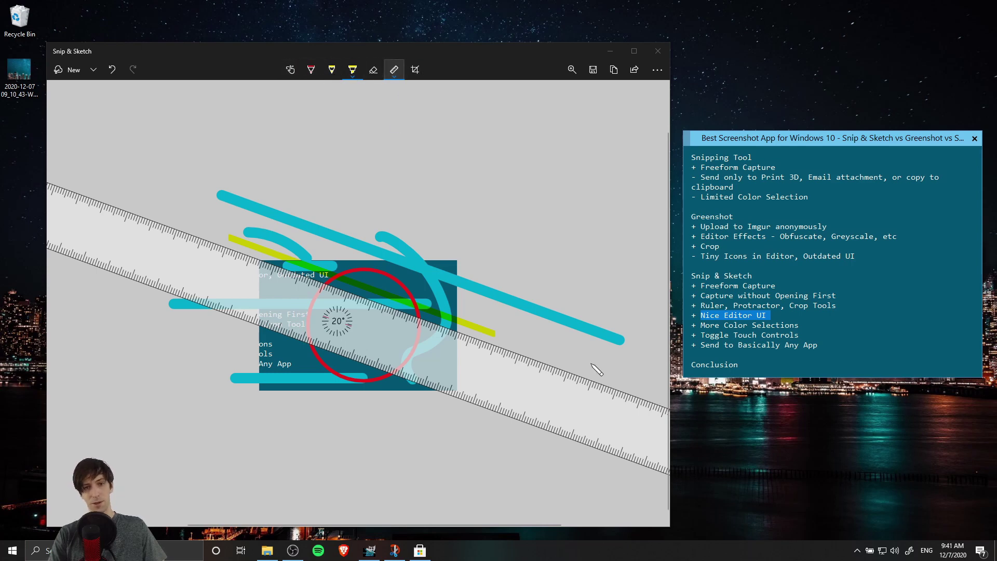
pyautogui.moveTo(699, 334); pyautogui.dragTo(815, 336)
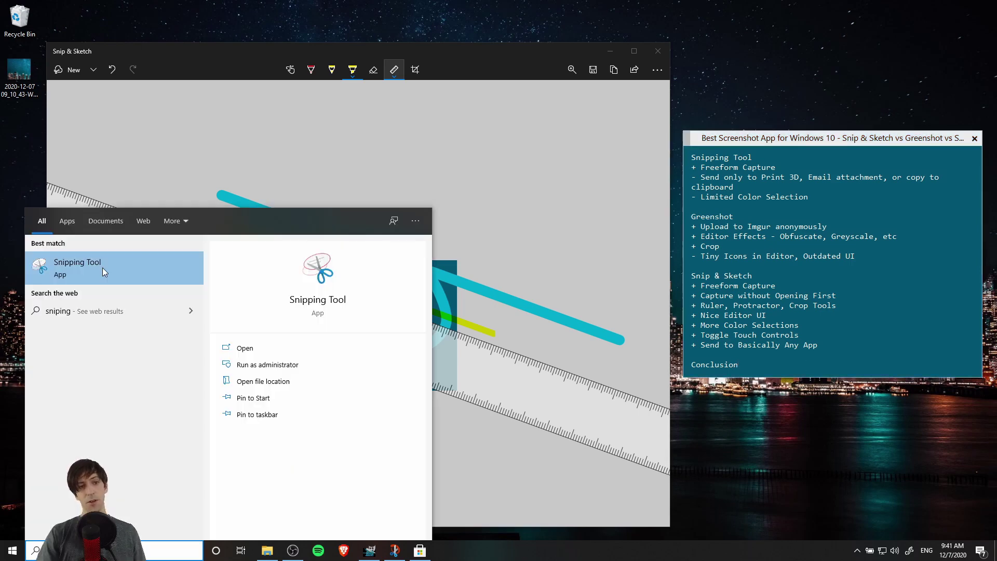
# - Open Snipping Tool and bring its window into full view to examine the notice about the app moving
pyautogui.click(105, 269)
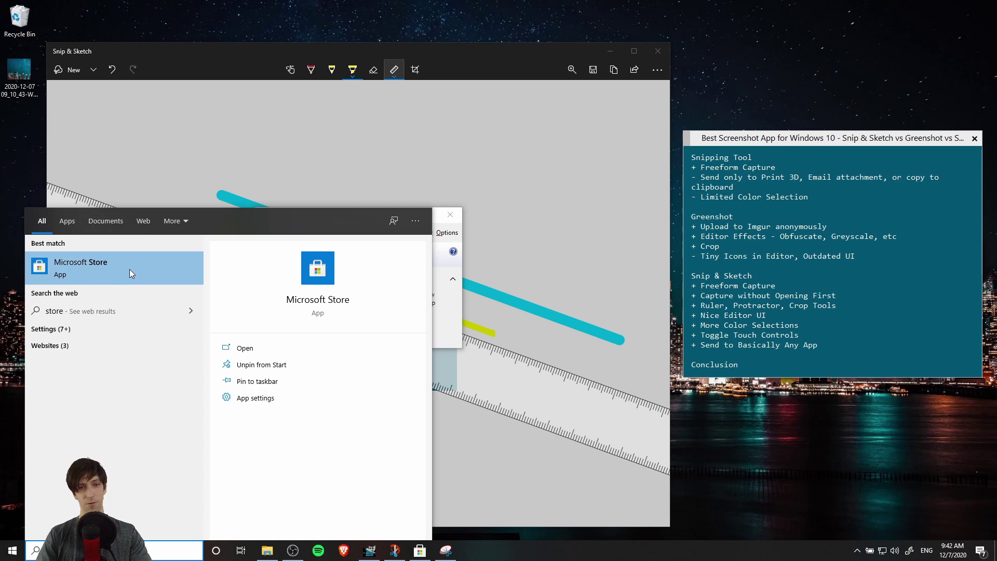
pyautogui.click(450, 331)
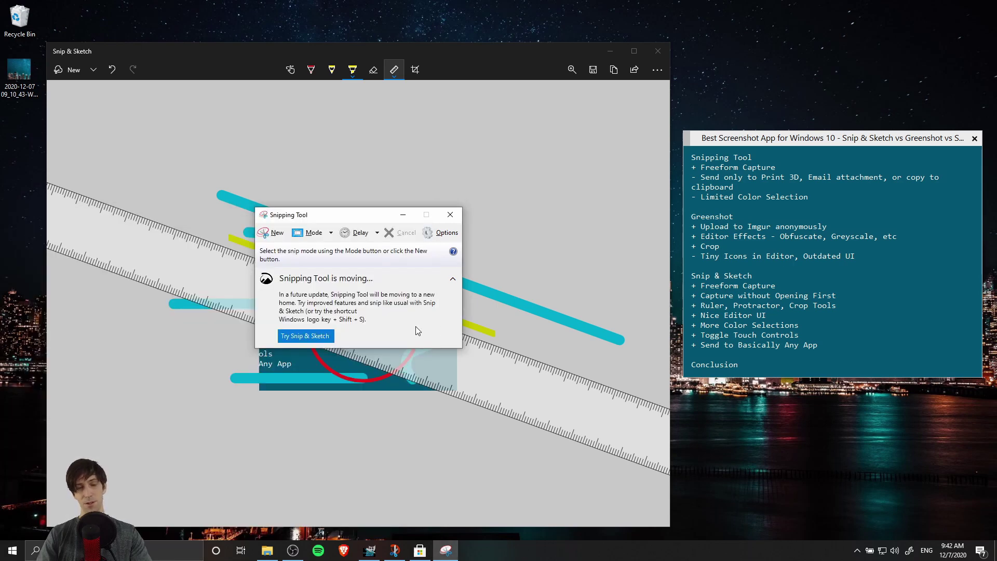